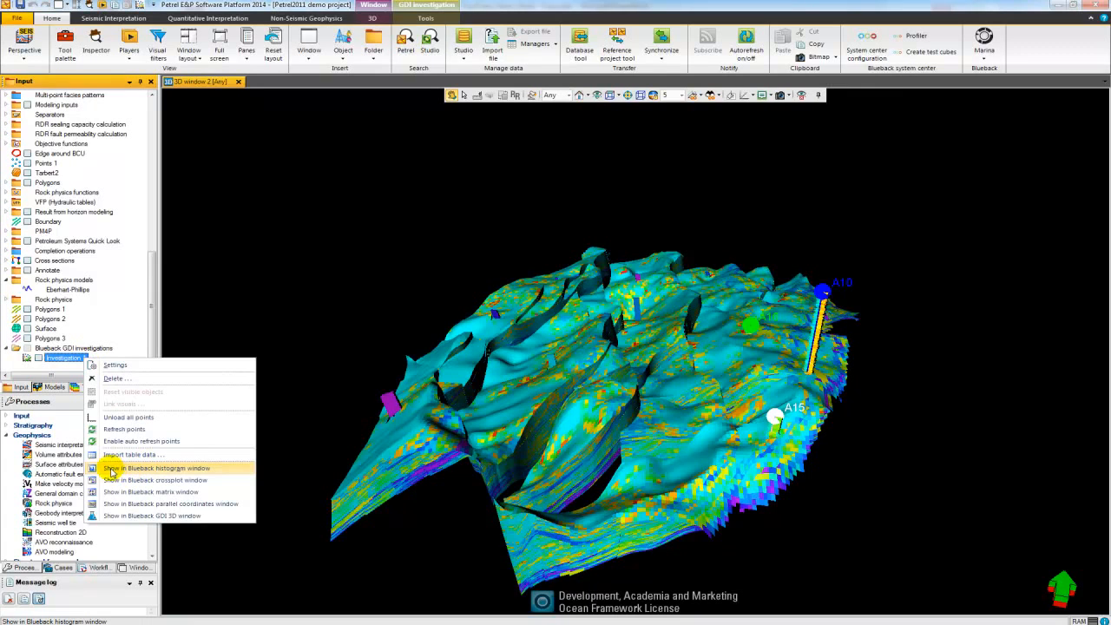
# Step: Show Investigation 1 in a Blueback histogram window and hide the B4 data set
pyautogui.click(203, 470)
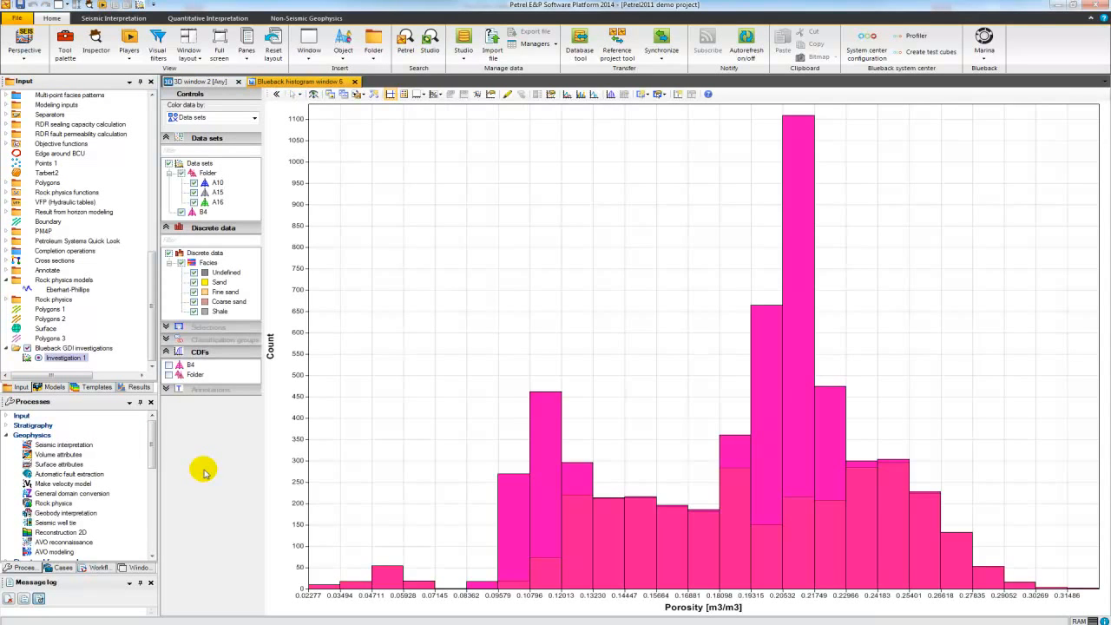
pyautogui.click(180, 212)
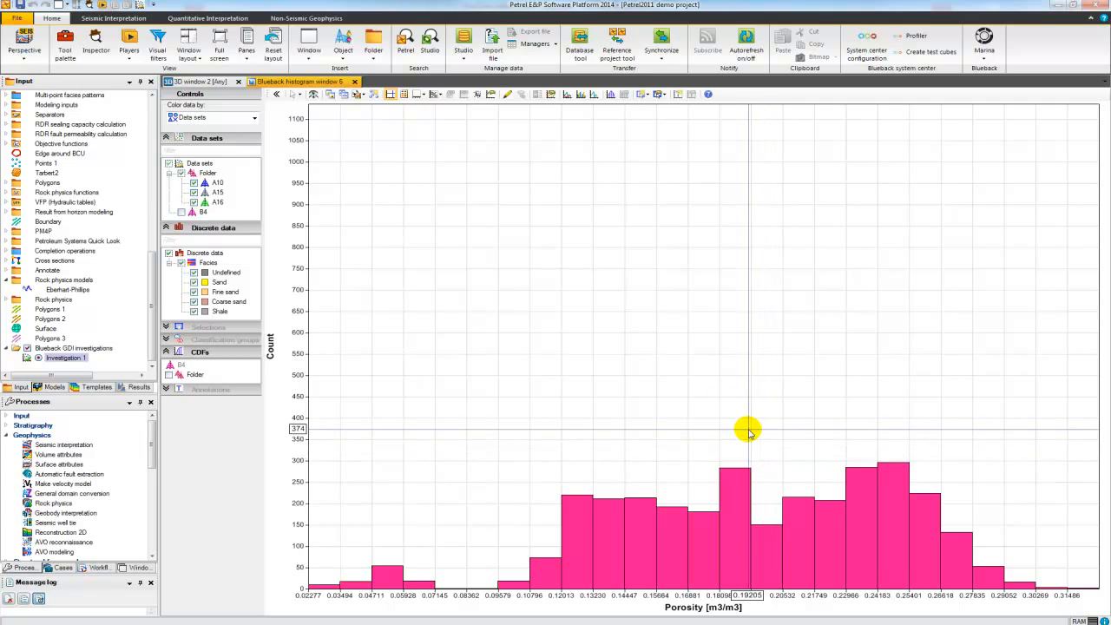
pyautogui.moveTo(750, 431); pyautogui.dragTo(706, 285)
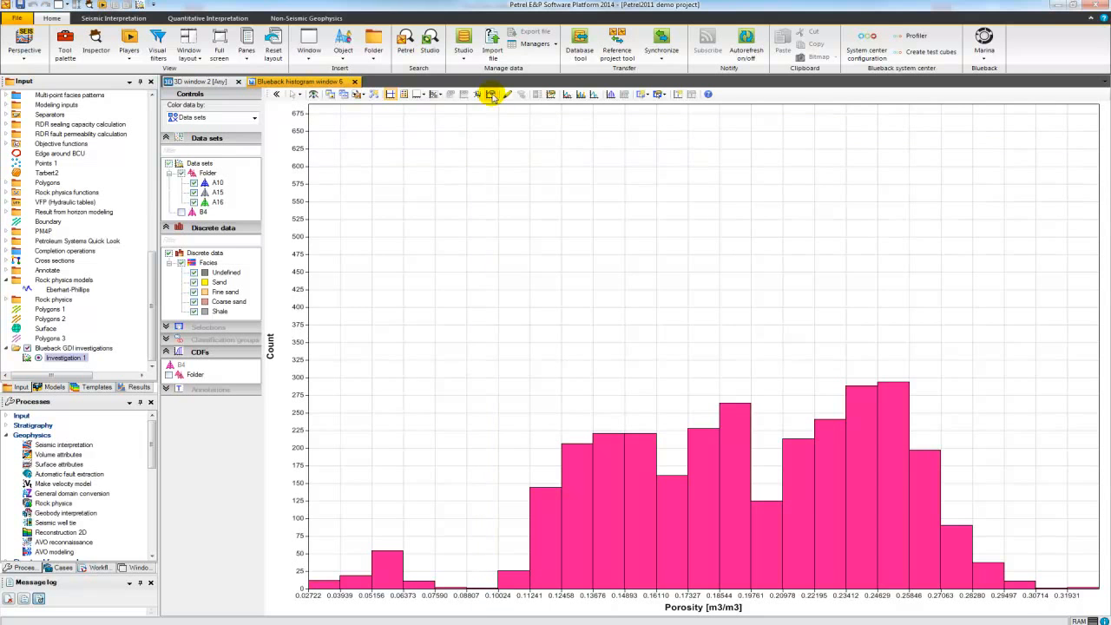
# Step: Set the number of bins on the histogram's Porosity axis to 100 and apply it
pyautogui.click(492, 95)
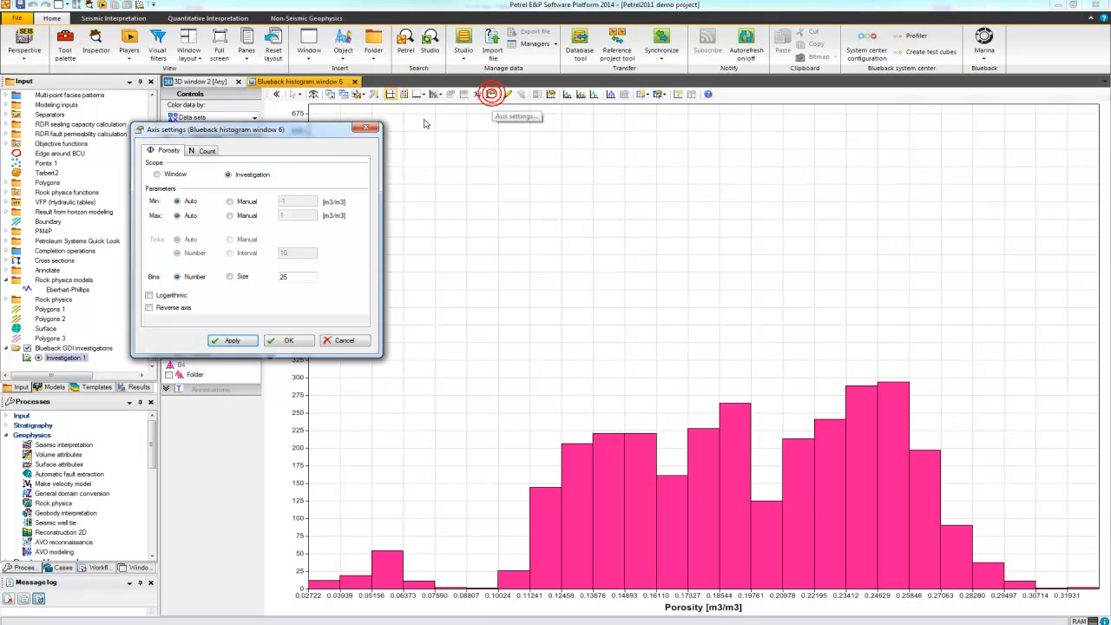
pyautogui.moveTo(334, 130); pyautogui.dragTo(493, 117)
pyautogui.doubleClick(458, 261)
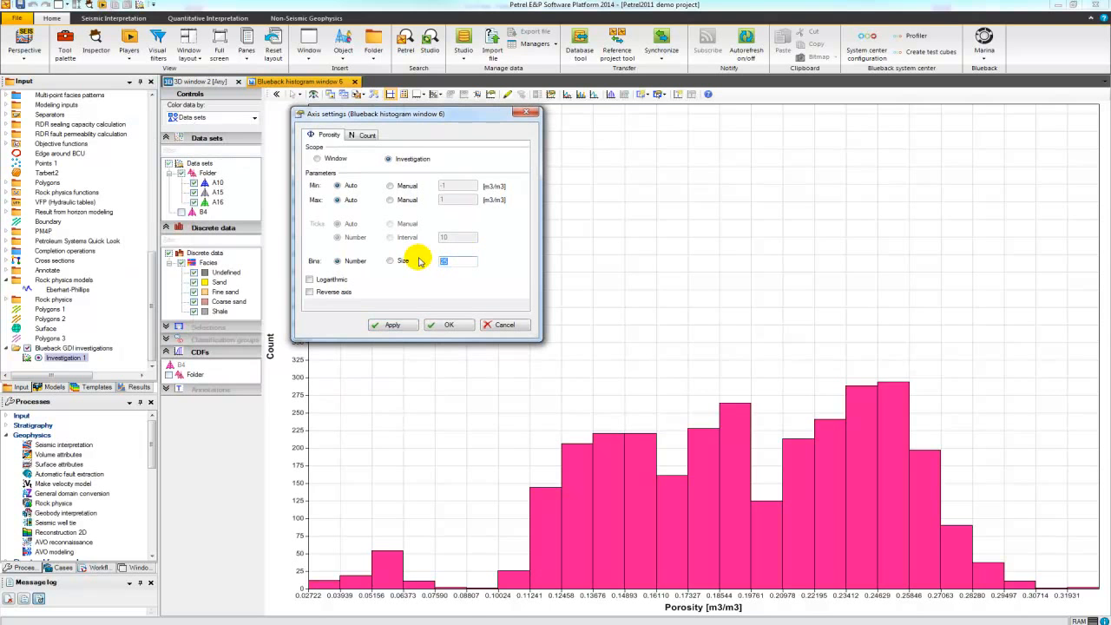
pyautogui.write('100')
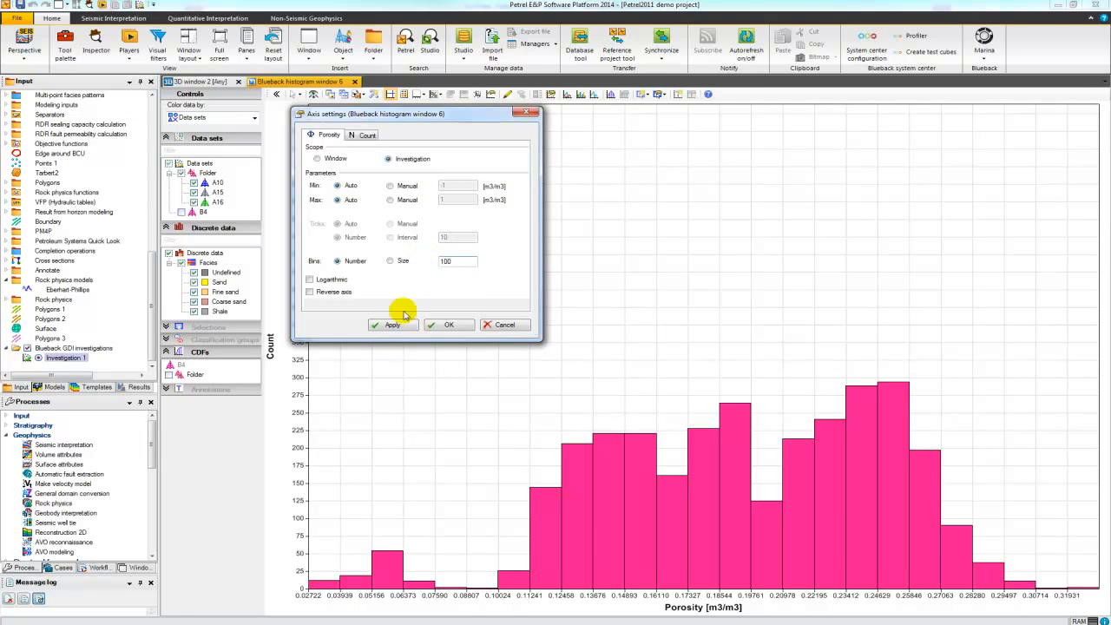
pyautogui.click(392, 324)
# Step: Set the number of Porosity bins to 50, apply it and close the axis settings
pyautogui.doubleClick(458, 260)
pyautogui.write('50')
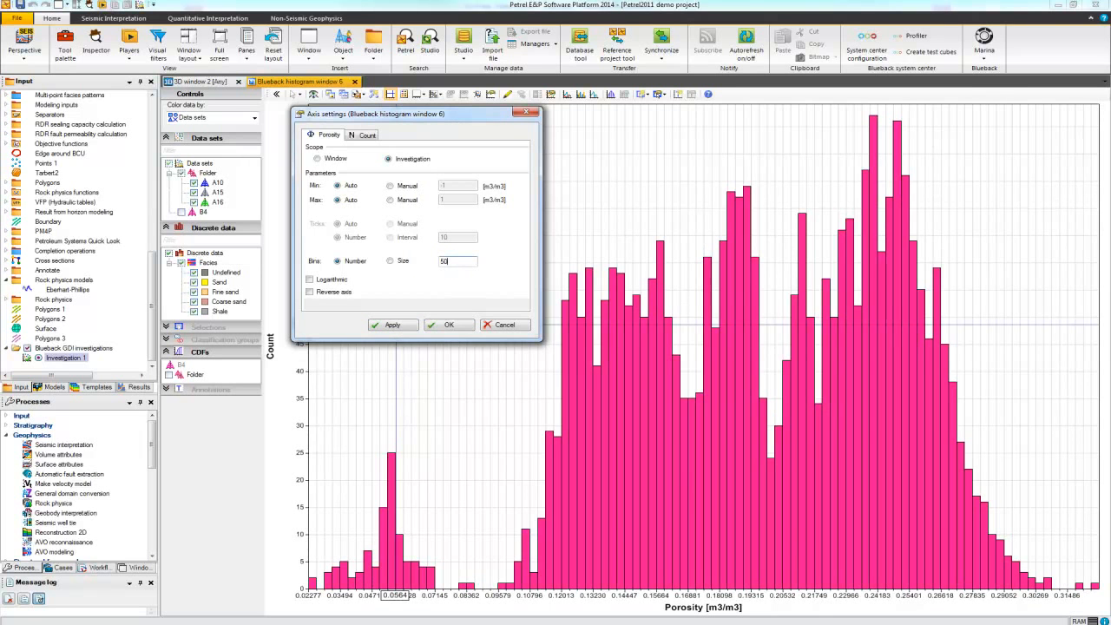
pyautogui.click(397, 324)
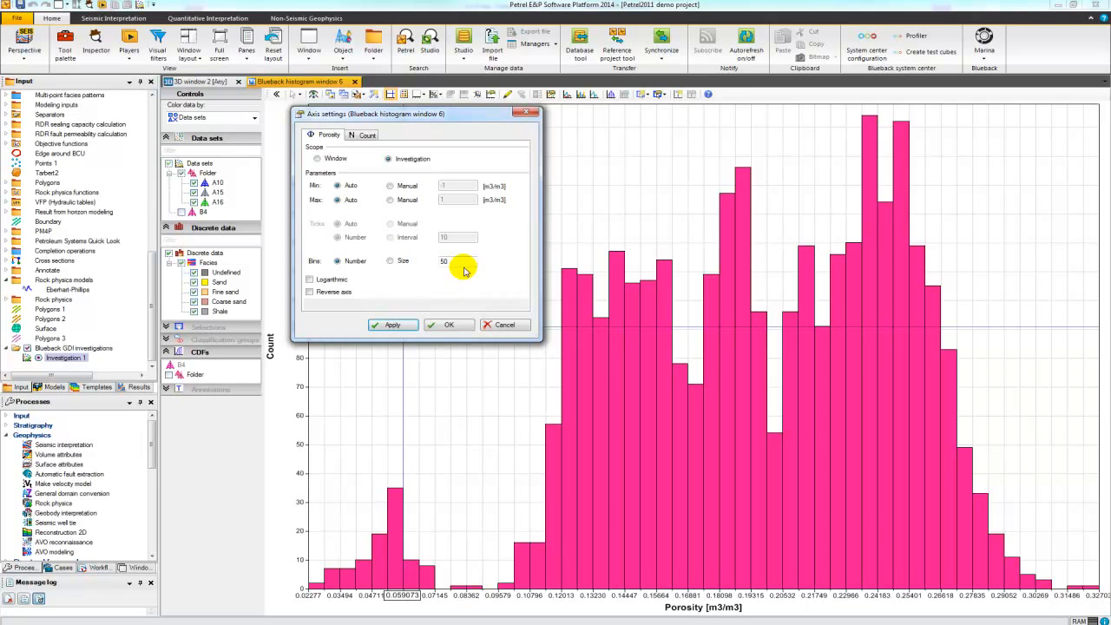
pyautogui.click(495, 324)
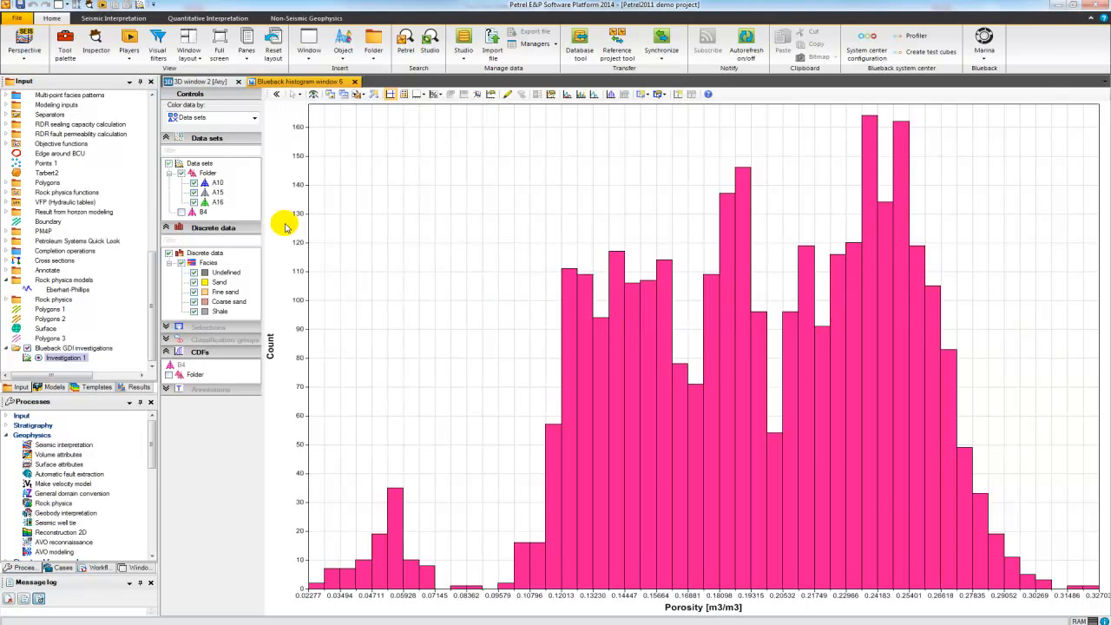
# Step: Color the histogram data by Porosity and display the color scale beside the plot
pyautogui.click(254, 121)
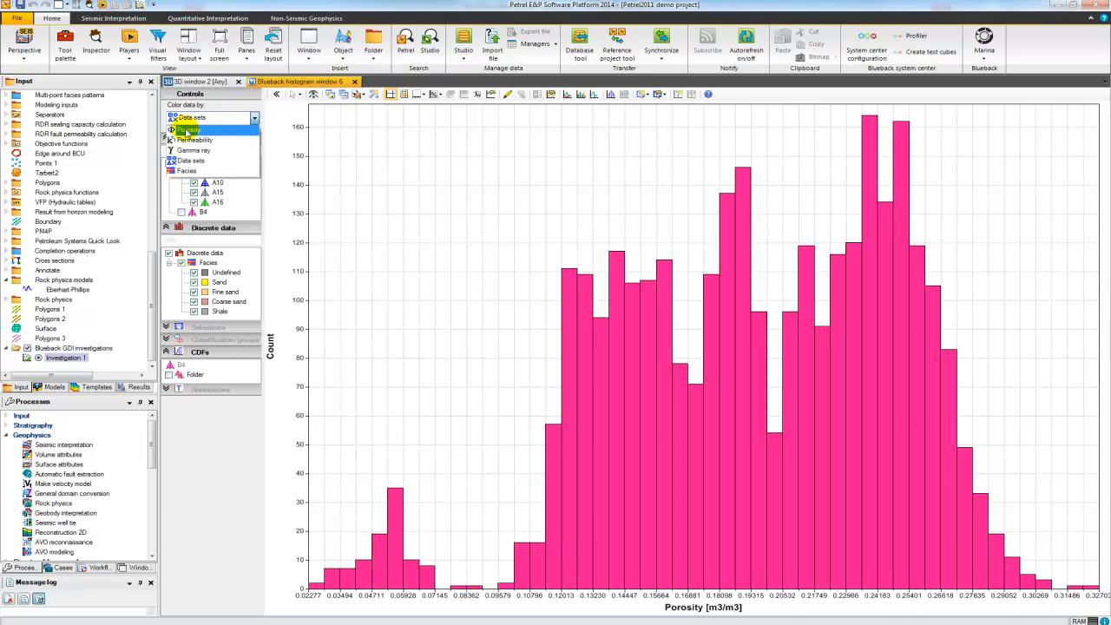
pyautogui.click(187, 130)
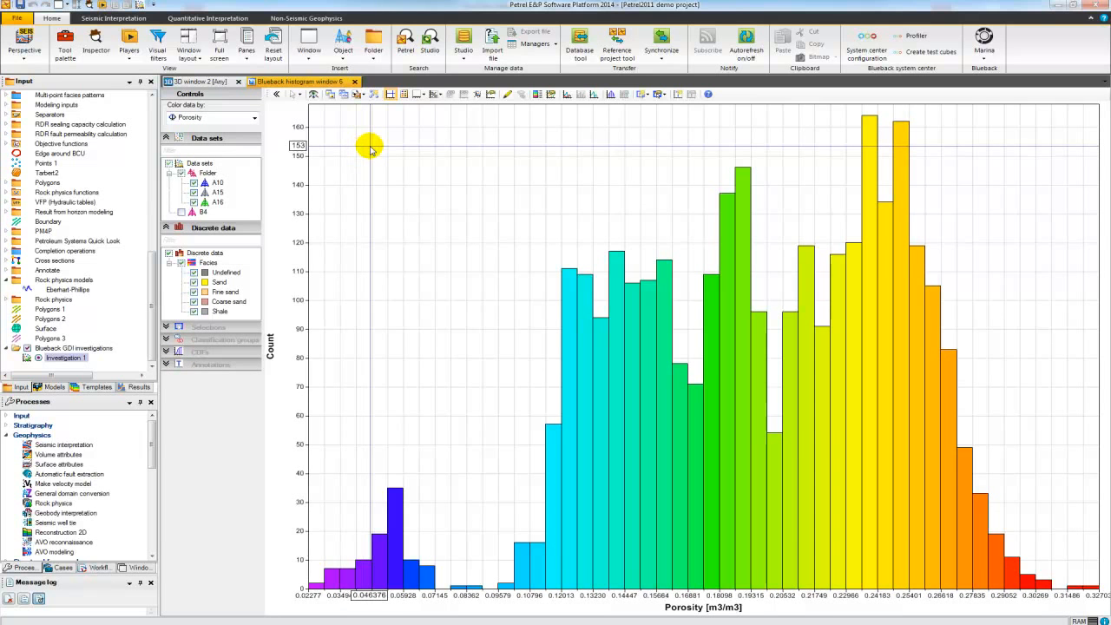
pyautogui.click(537, 95)
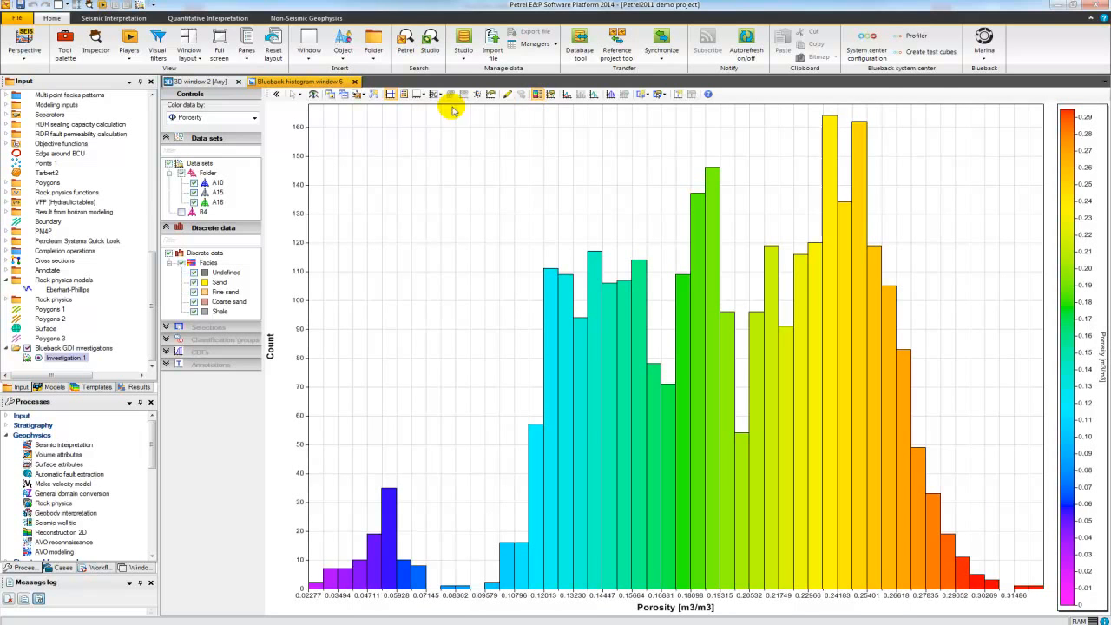
# Step: Color the histogram data by Facies and display the color legend
pyautogui.click(255, 119)
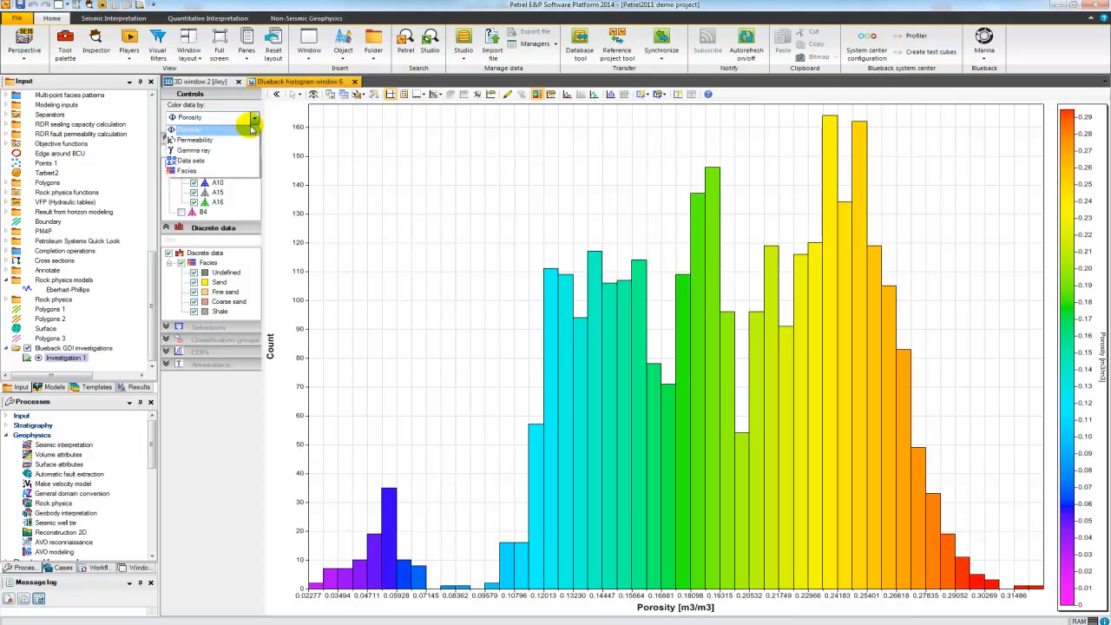
pyautogui.click(194, 173)
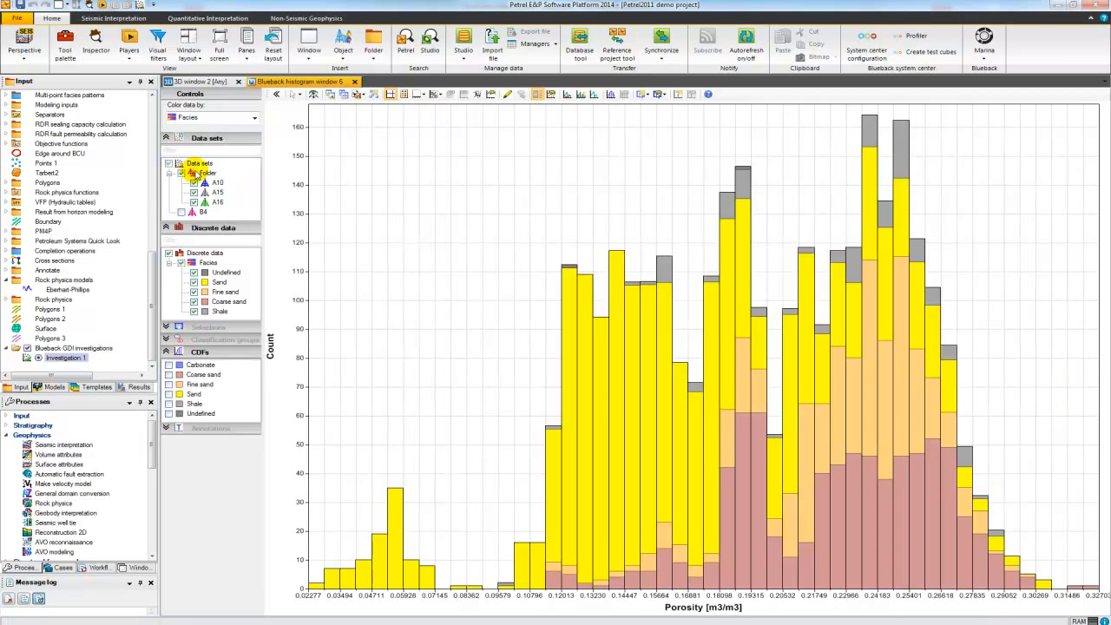
pyautogui.click(404, 94)
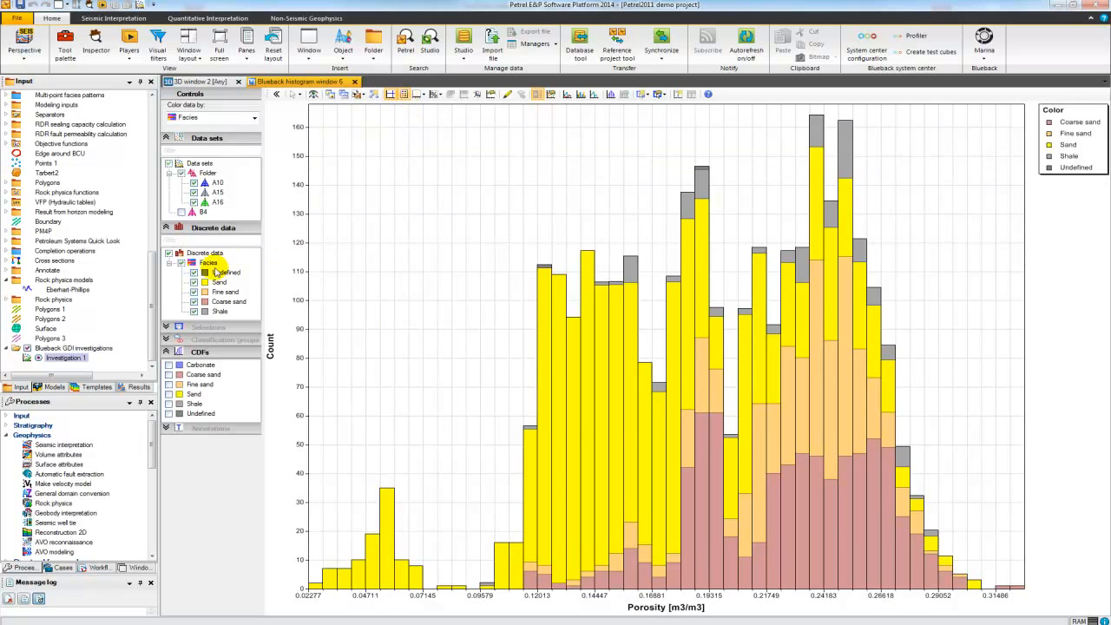
# Step: Hide the Undefined, Fine sand and Shale facies in the histogram
pyautogui.click(193, 273)
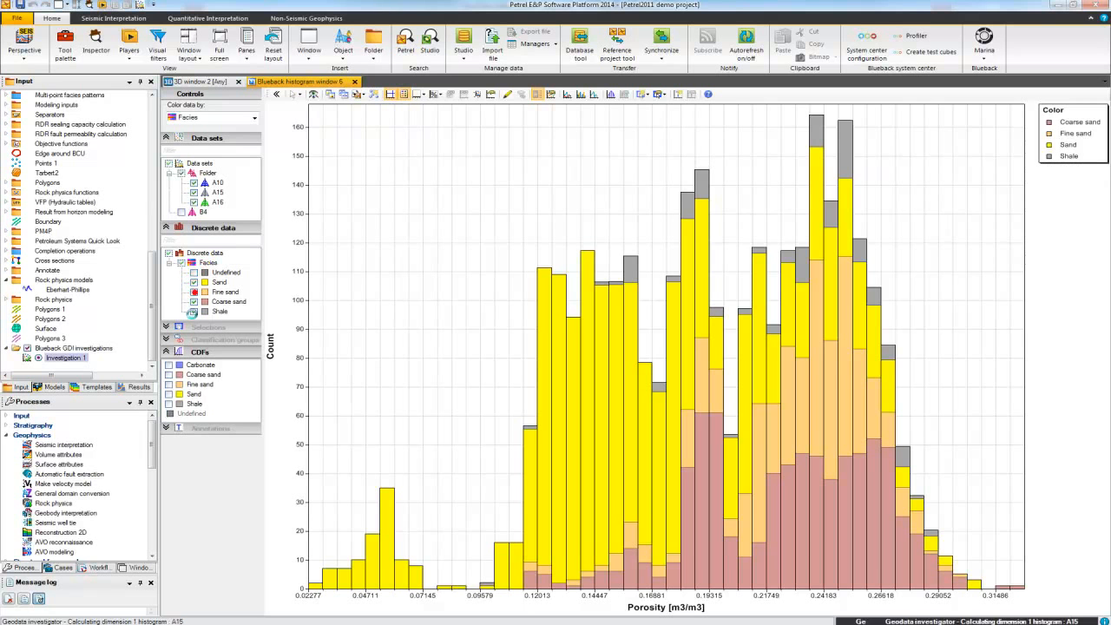
pyautogui.click(193, 292)
pyautogui.click(194, 312)
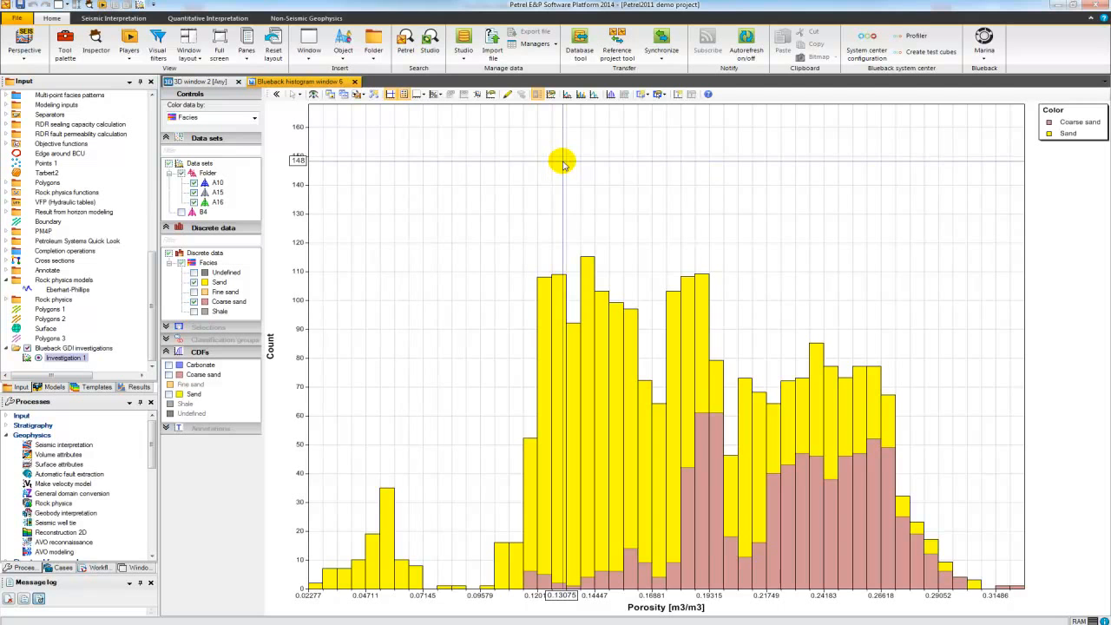
# Step: Show the Sand and Coarse sand histogram as side-by-side bars and as lines, and return it to stacked bars
pyautogui.click(584, 98)
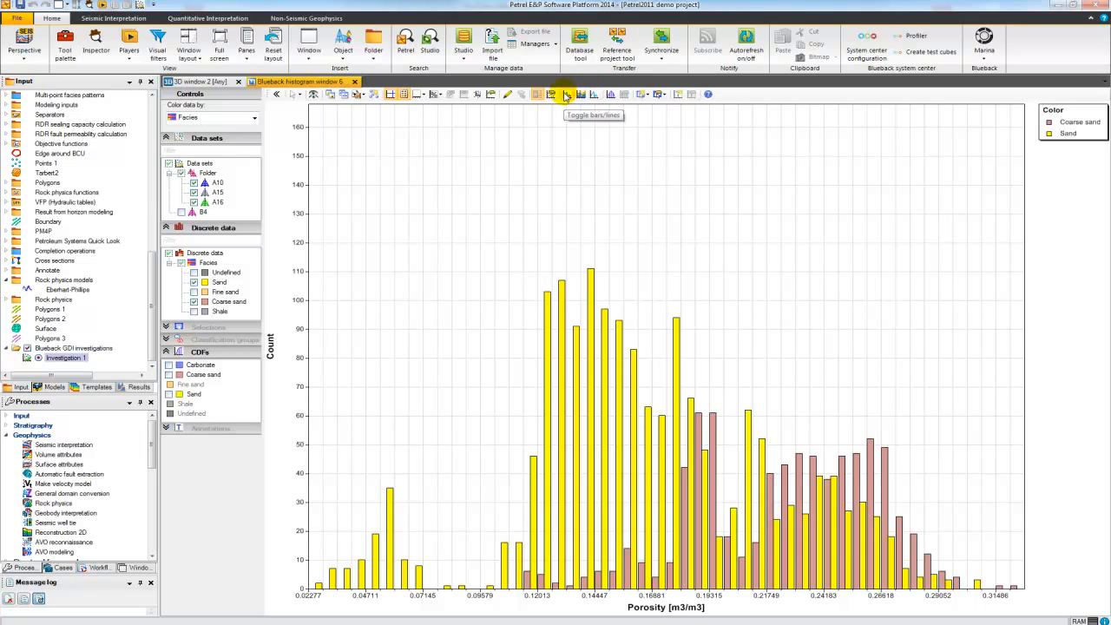
pyautogui.click(565, 94)
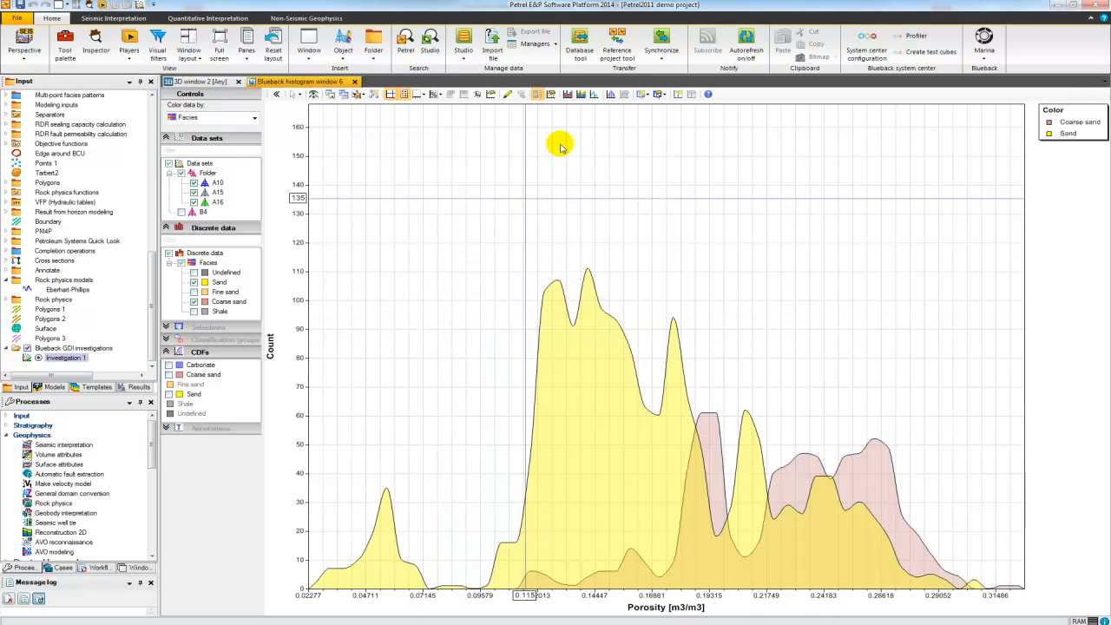
pyautogui.click(570, 96)
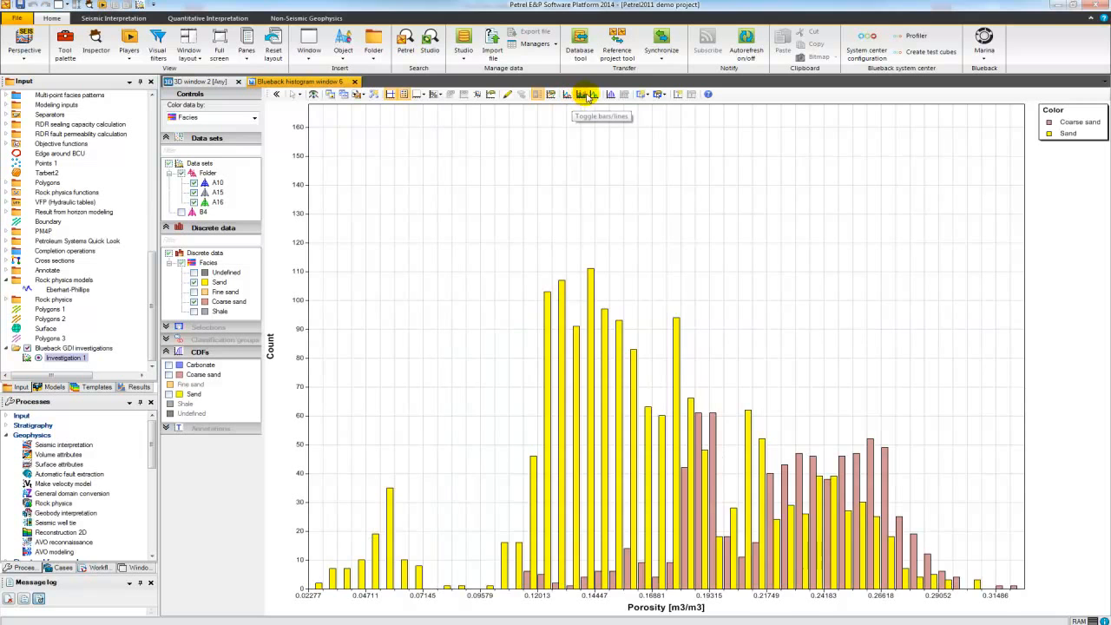
pyautogui.click(581, 95)
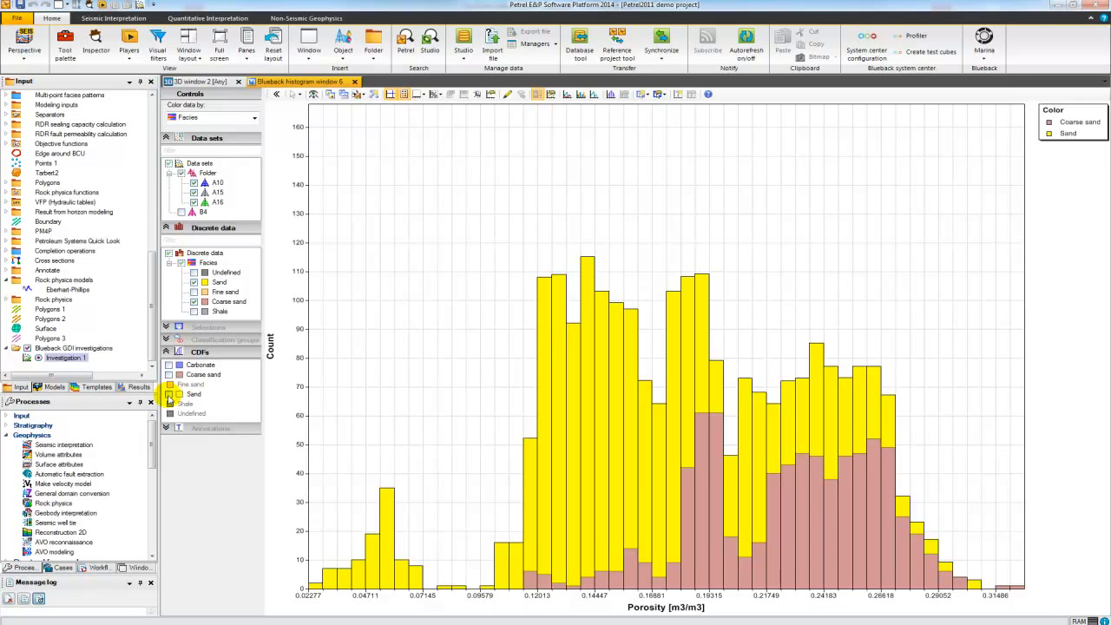
# Step: Display the CDF curve for the Sand facies on the porosity histogram
pyautogui.click(170, 394)
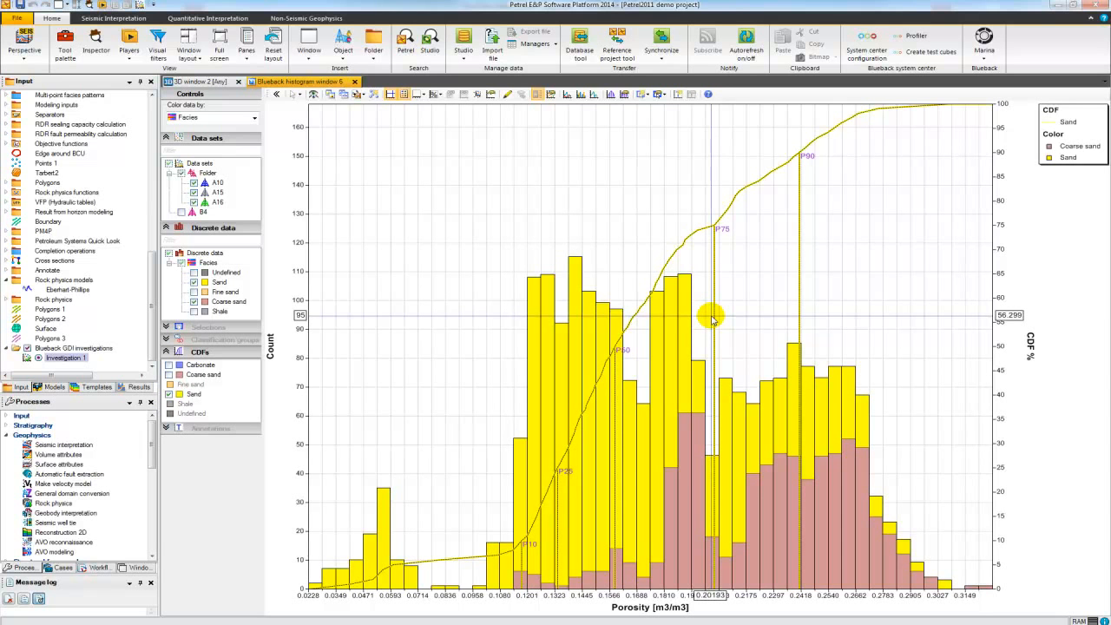
# Step: Show Investigation 1 in a Blueback crossplot window and hide the B4 data set there
pyautogui.click(78, 358)
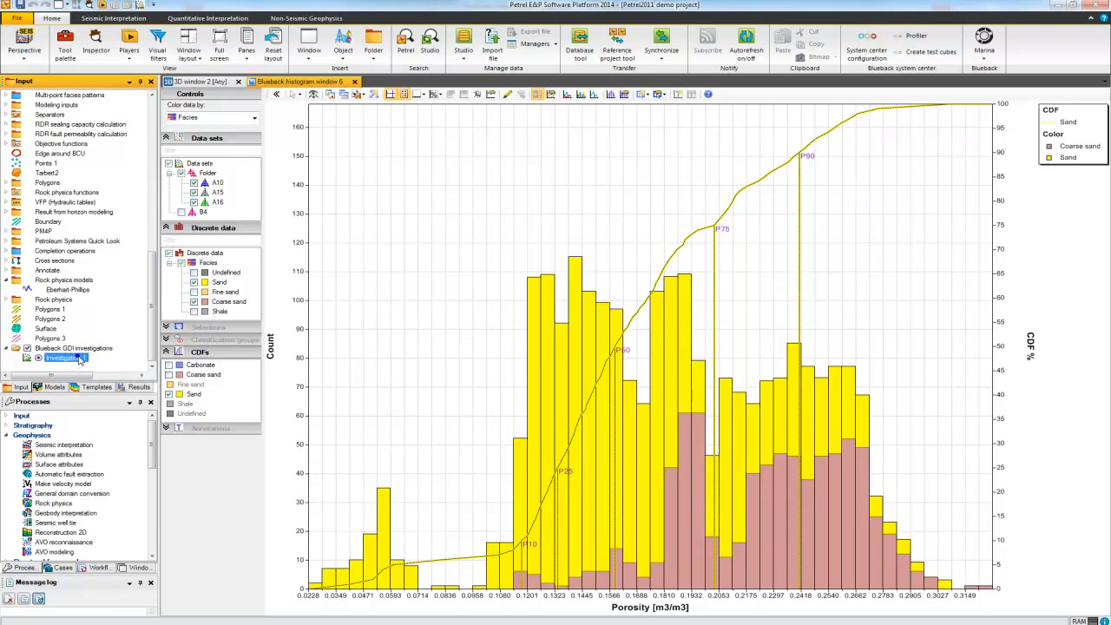
pyautogui.rightClick(78, 358)
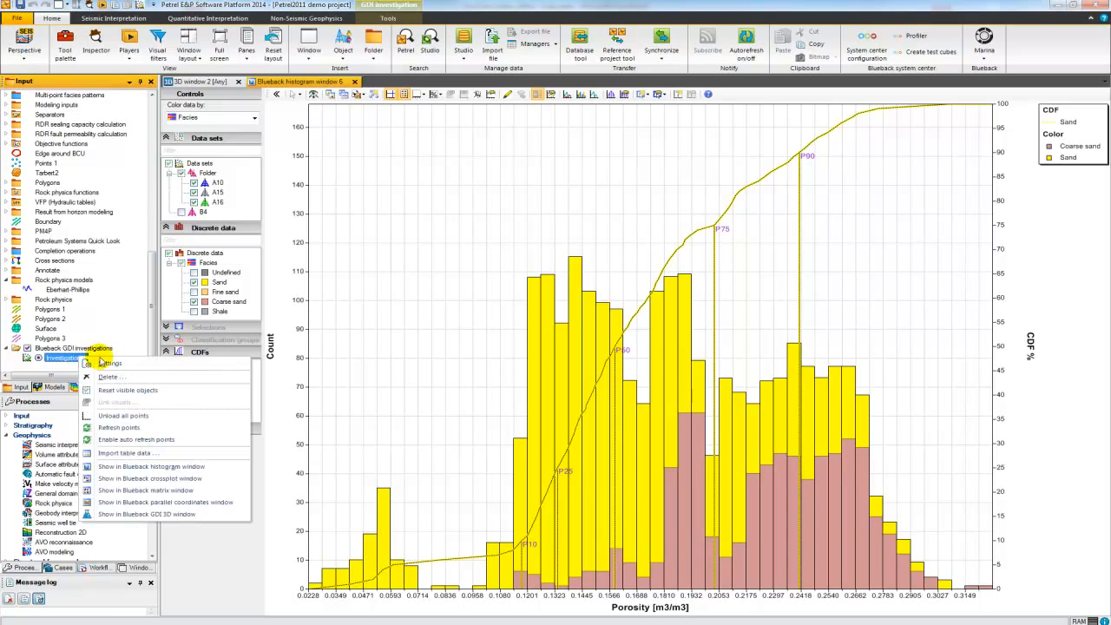
pyautogui.click(152, 478)
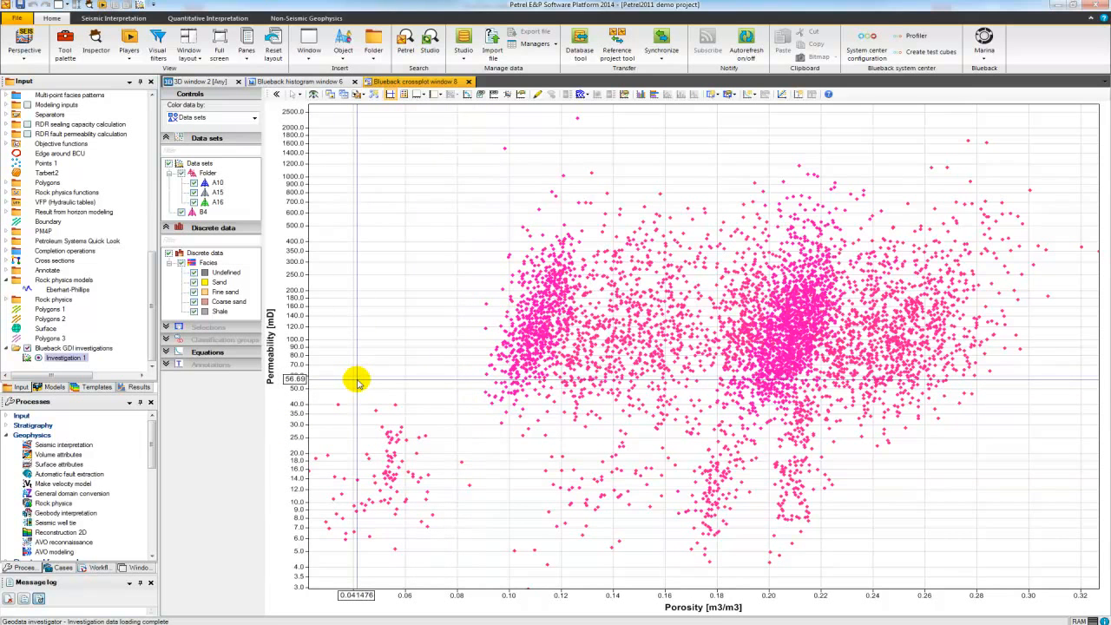
pyautogui.click(182, 213)
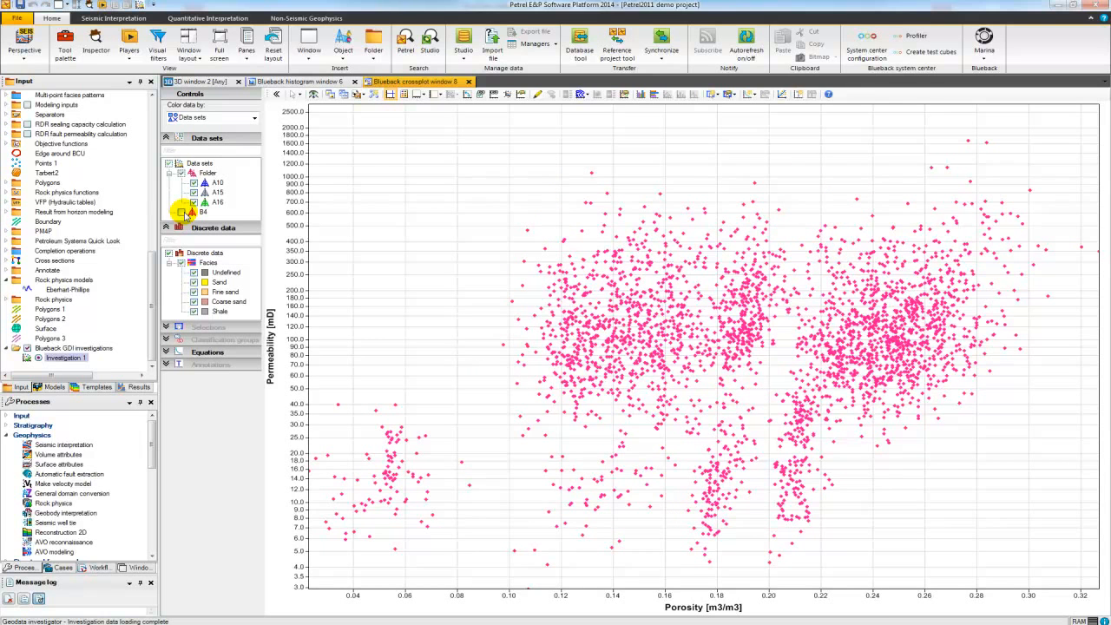
# Step: Color the crossplot points by Gamma ray and display the points color scale
pyautogui.click(231, 118)
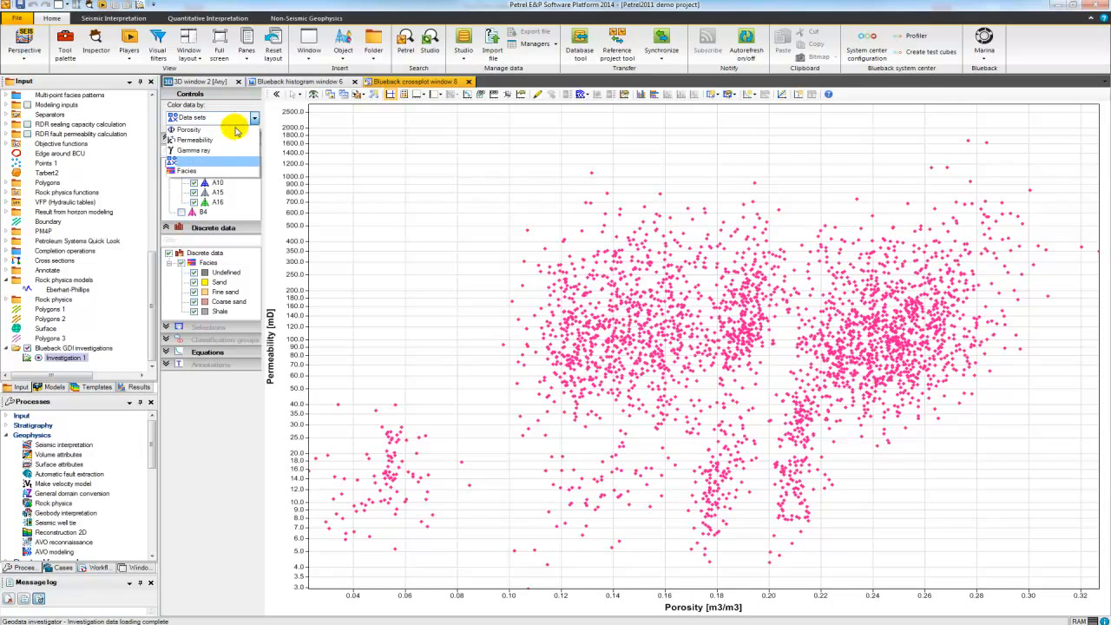
pyautogui.click(228, 151)
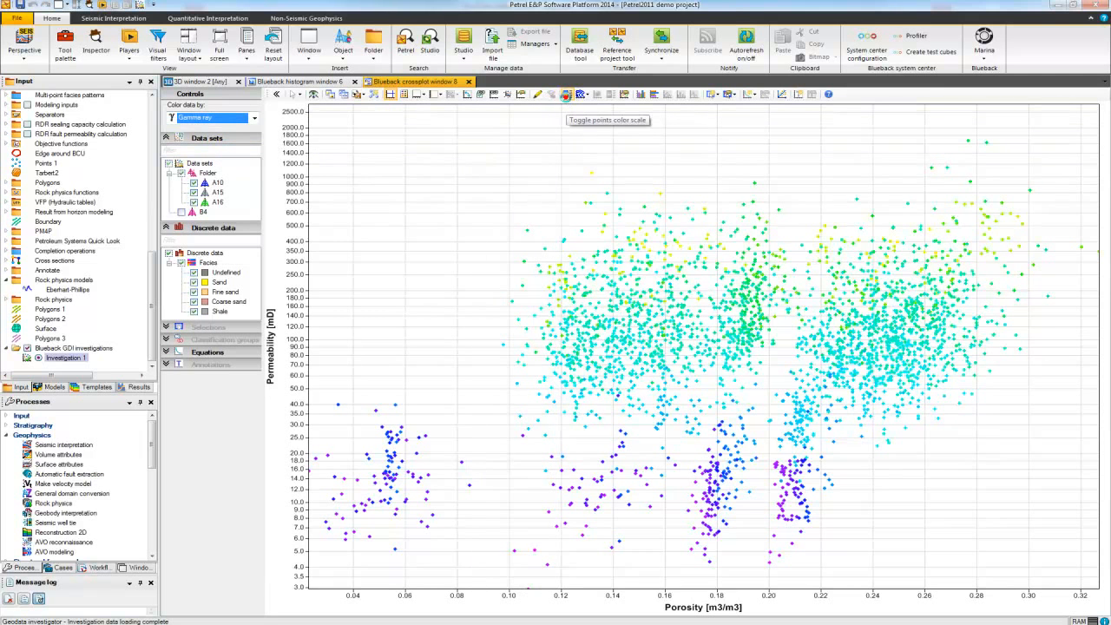
pyautogui.click(566, 95)
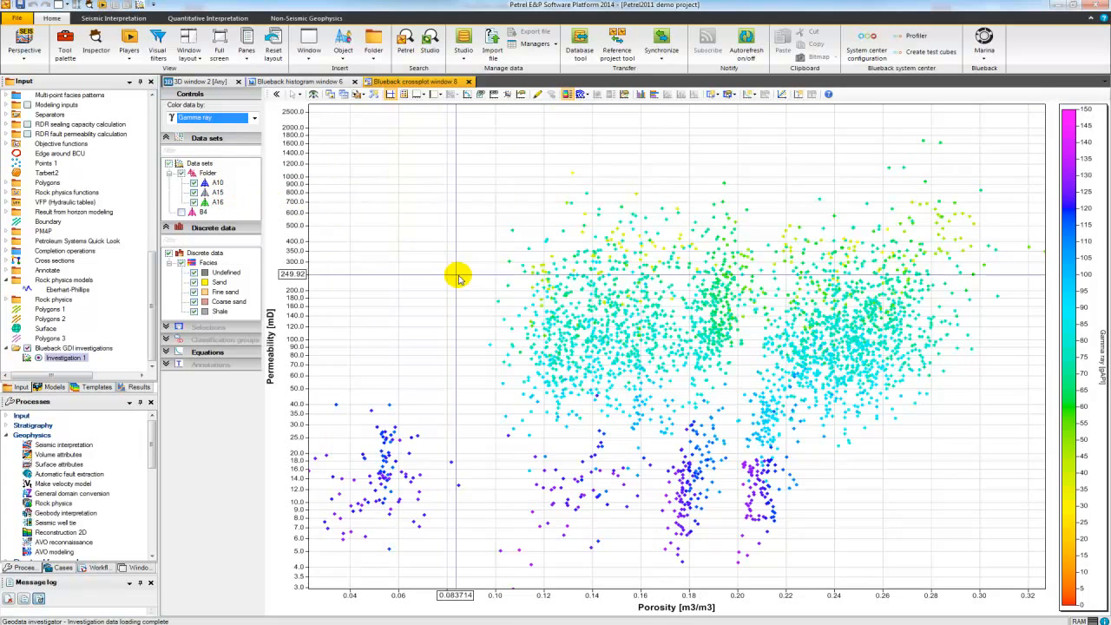
# Step: Set the point symbol of the Folder data set to Box (Border) and its point size to 10
pyautogui.rightClick(508, 285)
pyautogui.moveTo(521, 294)
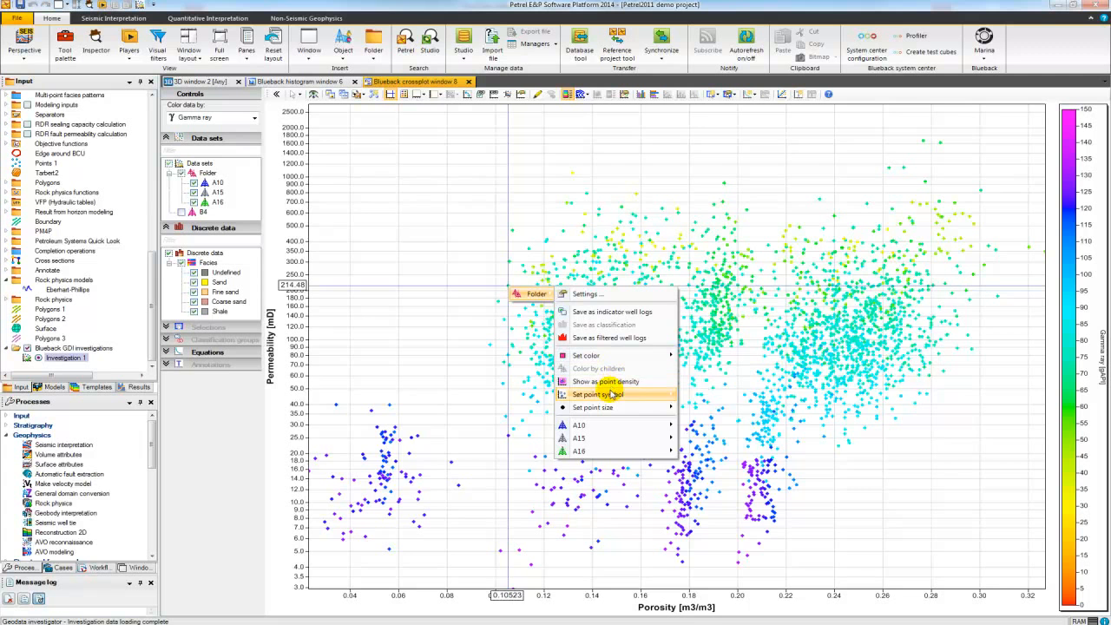
pyautogui.moveTo(606, 395)
pyautogui.click(723, 408)
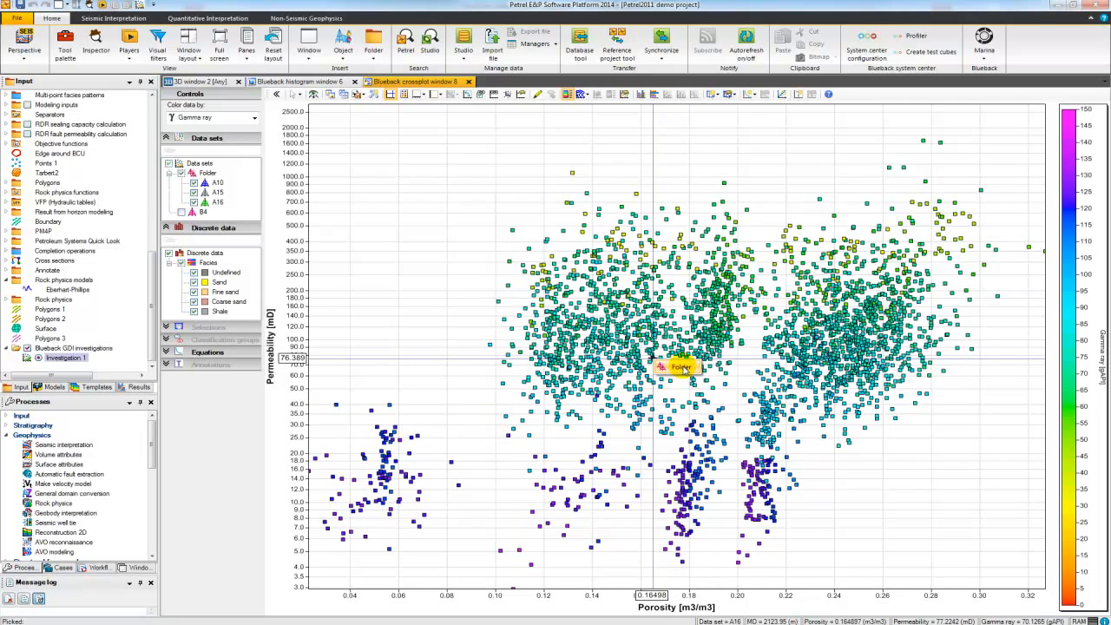
pyautogui.rightClick(655, 359)
pyautogui.moveTo(753, 485)
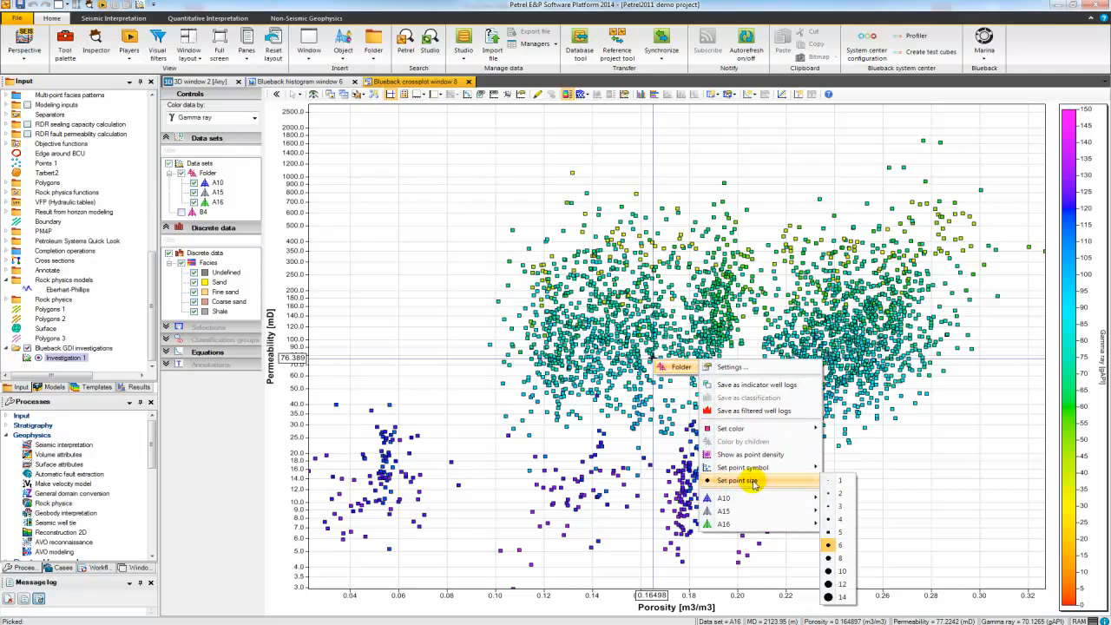
pyautogui.click(838, 571)
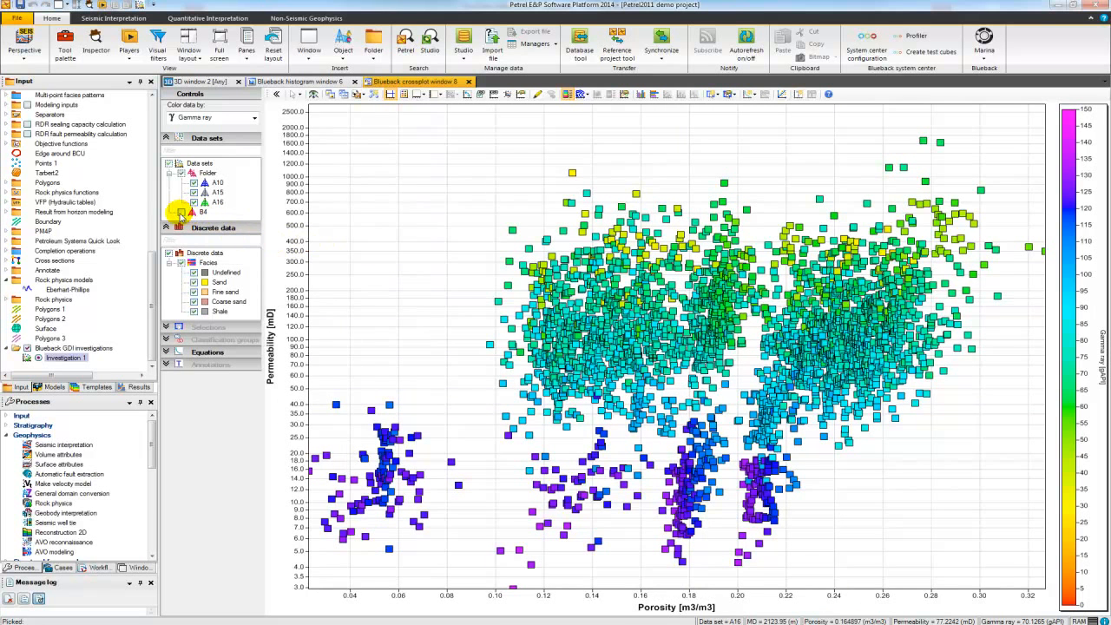
# Step: Show the B4 data set in the crossplot and set its point symbol to Diamond (Border)
pyautogui.click(180, 212)
pyautogui.moveTo(202, 212); pyautogui.dragTo(230, 222)
pyautogui.rightClick(230, 222)
pyautogui.moveTo(323, 309)
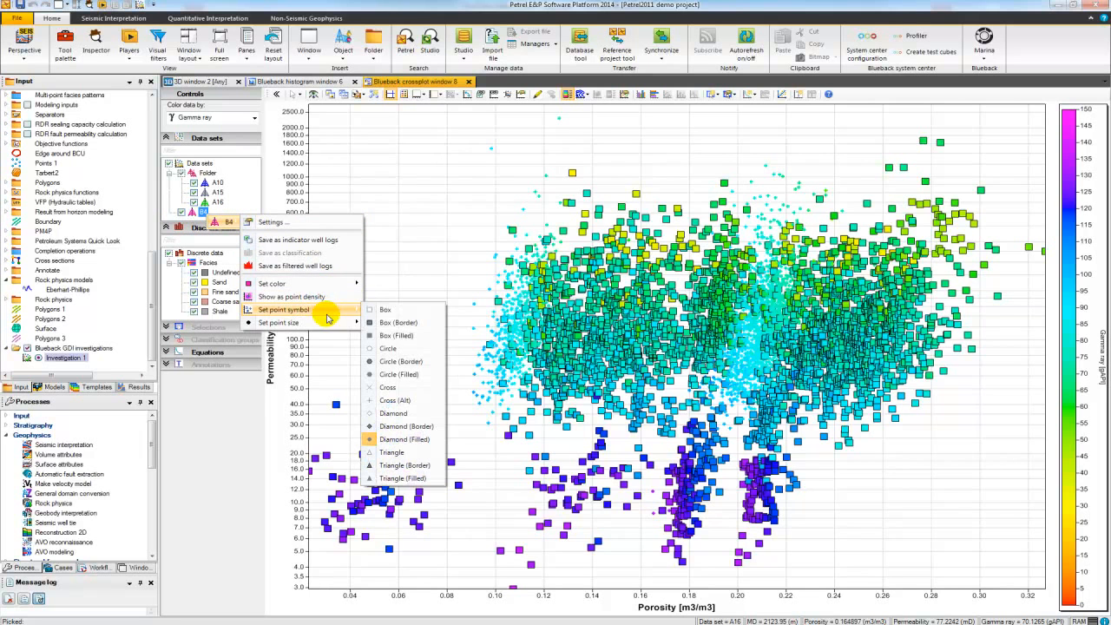
pyautogui.click(406, 426)
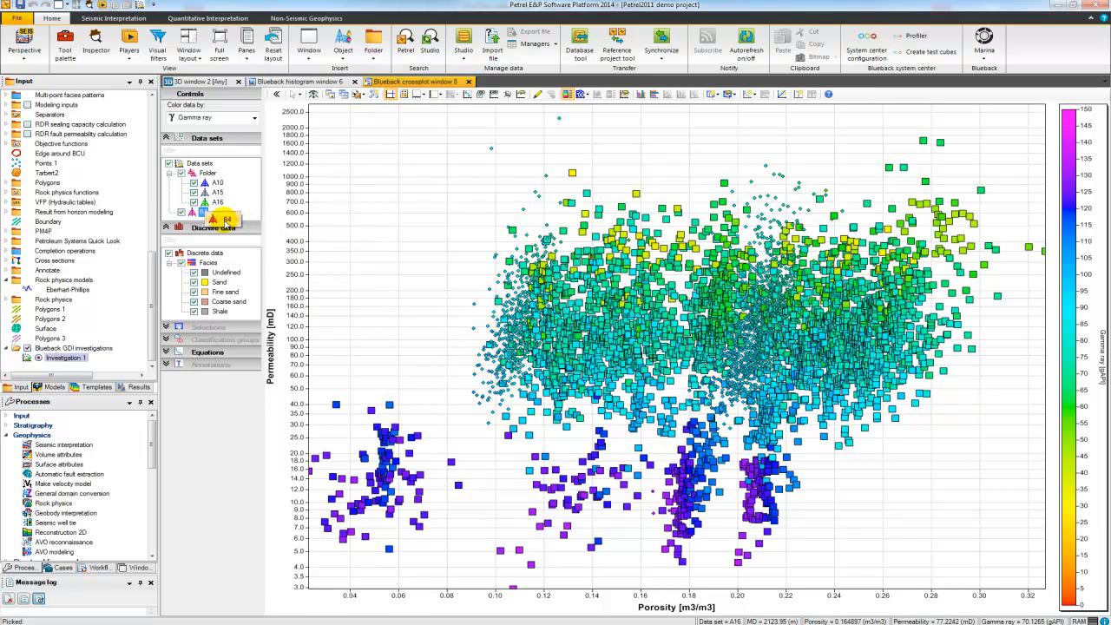
# Step: Set the point size of the B4 data set in the crossplot to 8
pyautogui.rightClick(239, 215)
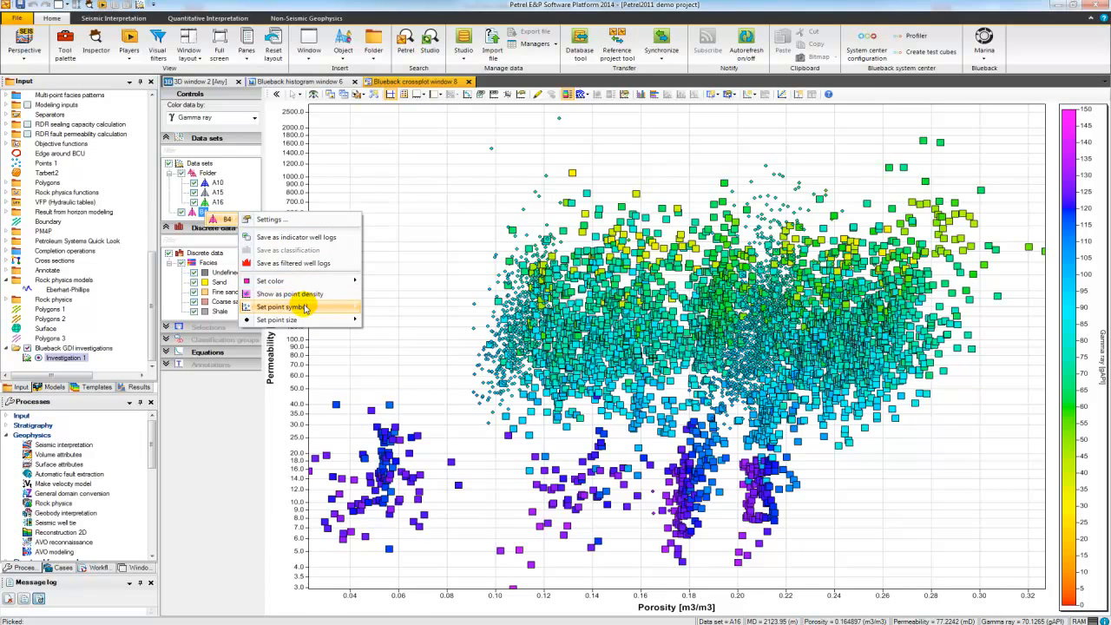
pyautogui.moveTo(295, 320)
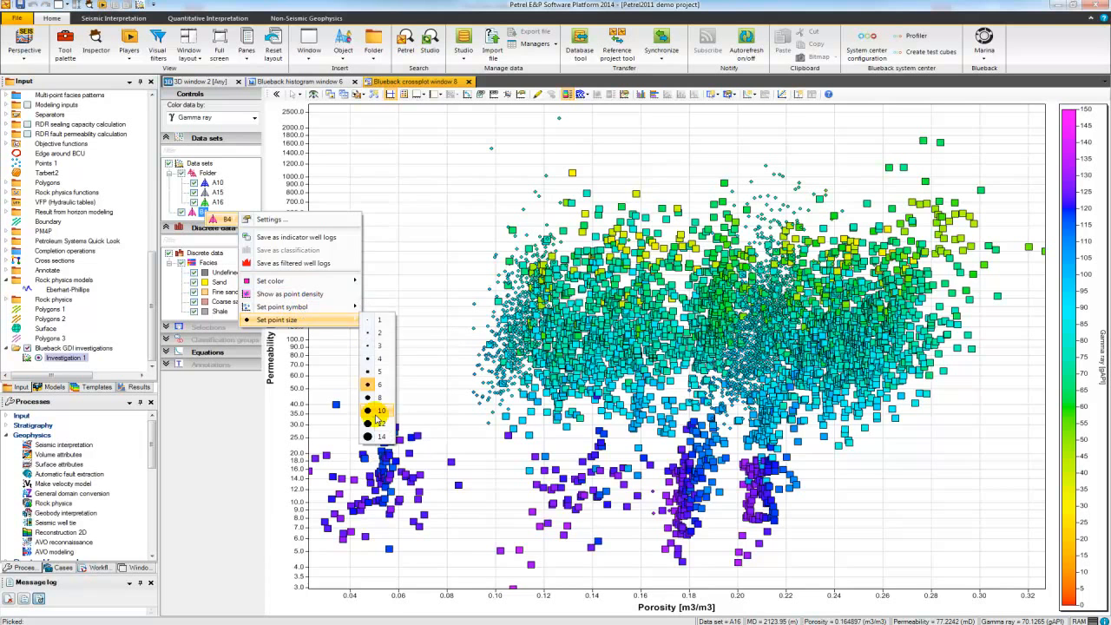
pyautogui.click(369, 399)
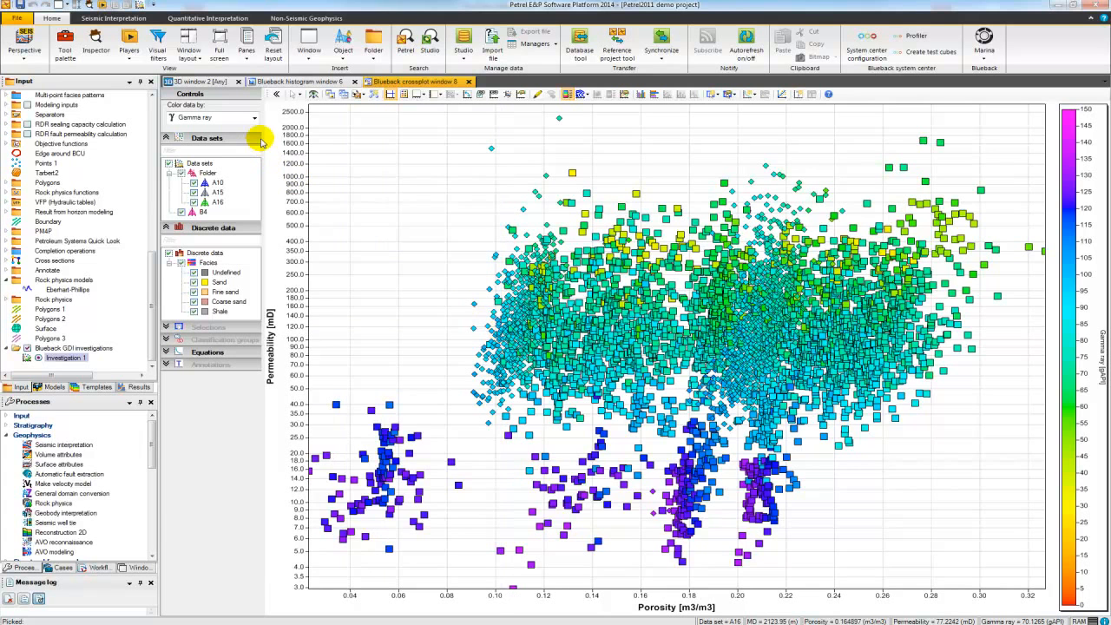
# Step: Turn on highlighting in the crossplot and highlight B4, followed by the Sand, Fine sand and Coarse sand facies, ending on Sand
pyautogui.click(539, 98)
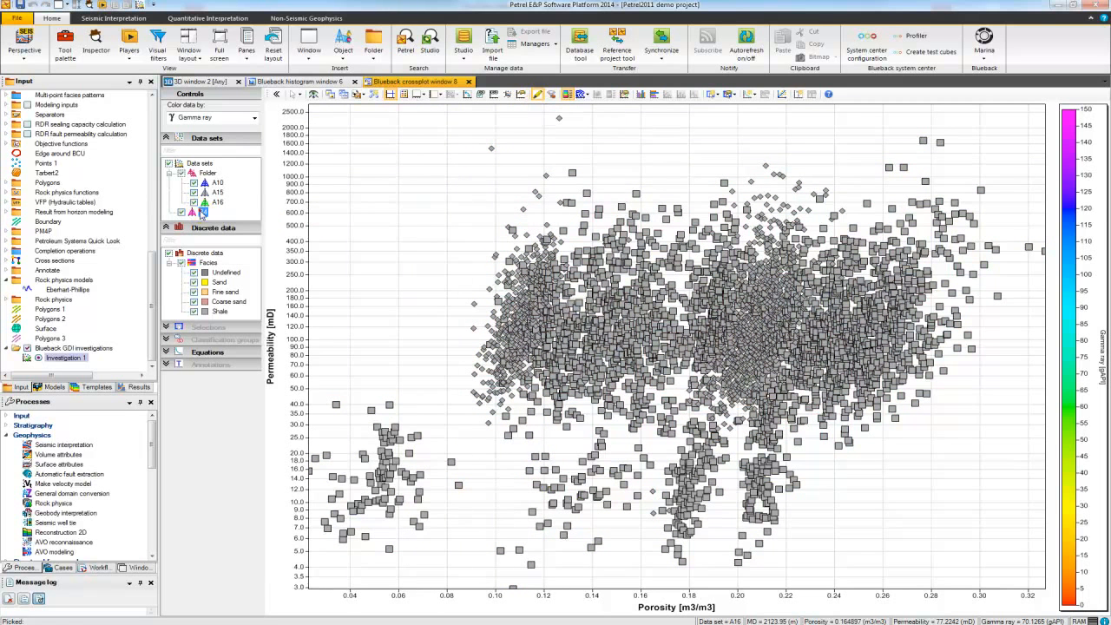
pyautogui.click(202, 213)
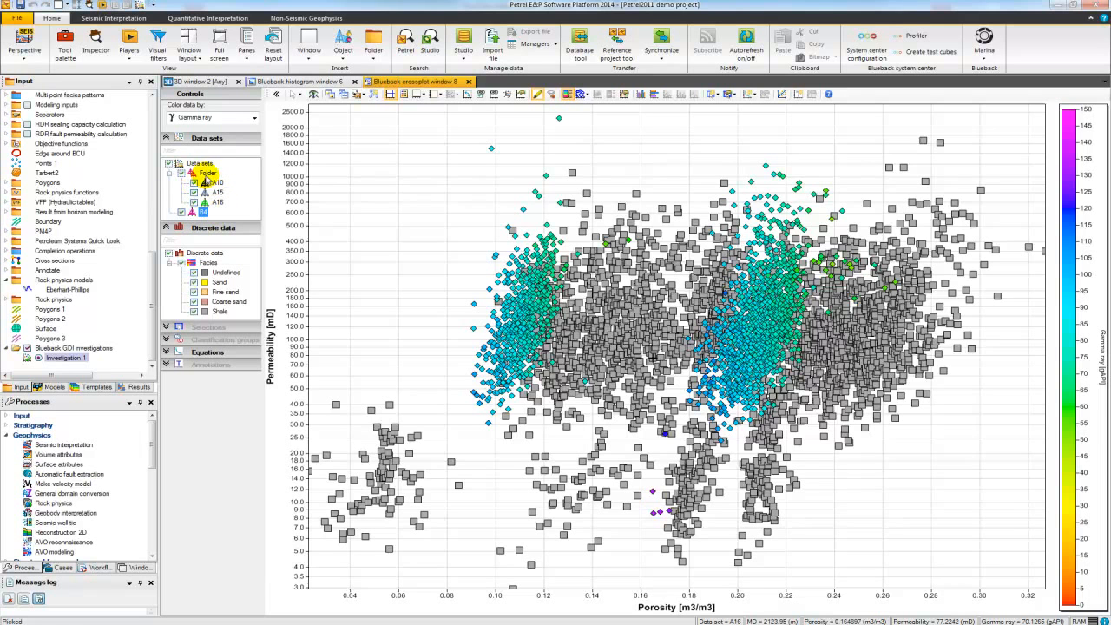
pyautogui.click(218, 282)
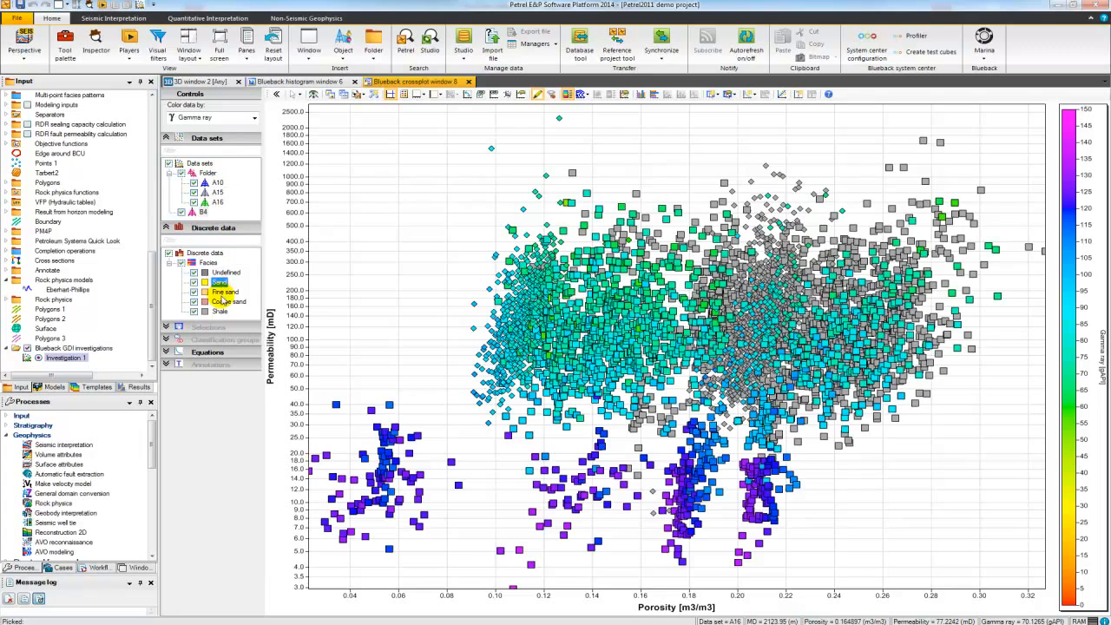
pyautogui.click(223, 291)
pyautogui.click(226, 300)
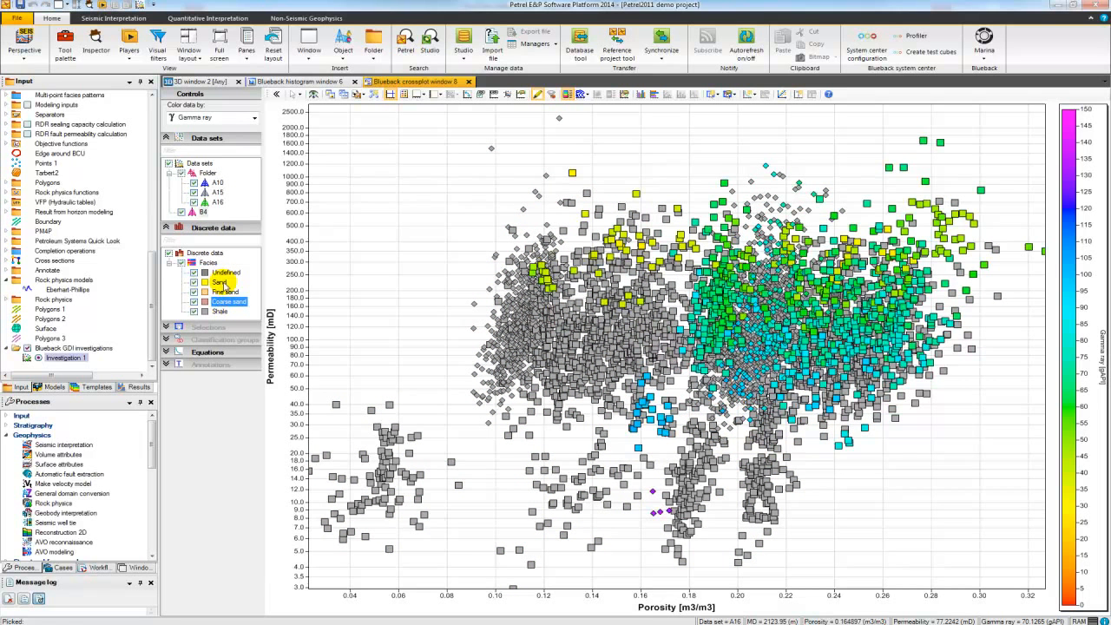
pyautogui.click(219, 282)
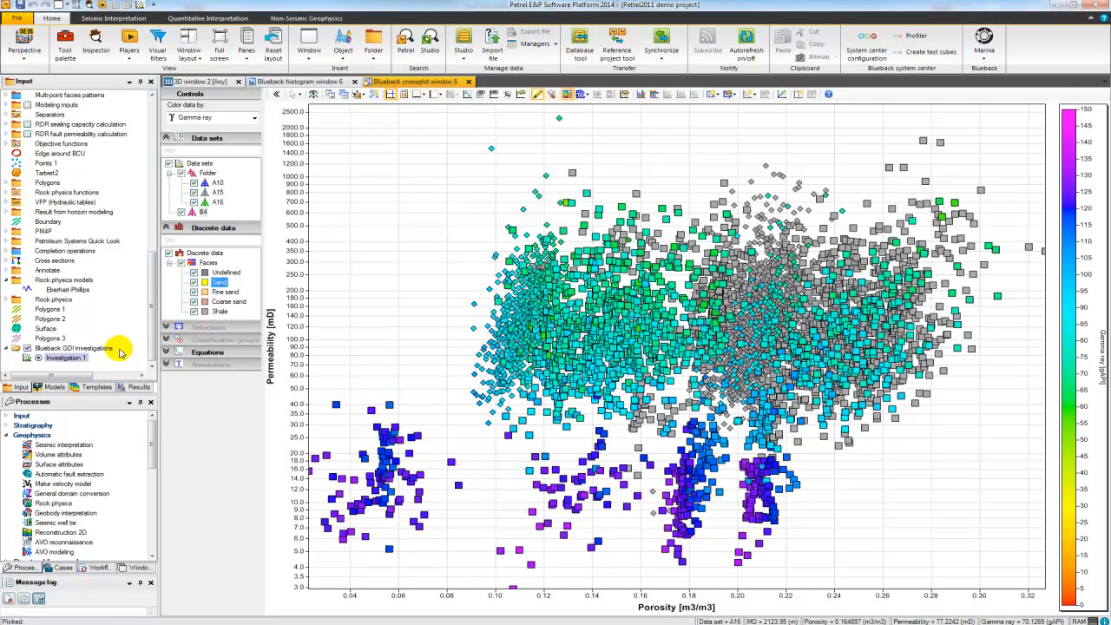
# Step: Show Investigation 1 in a Blueback matrix window and turn on the histograms there
pyautogui.rightClick(71, 357)
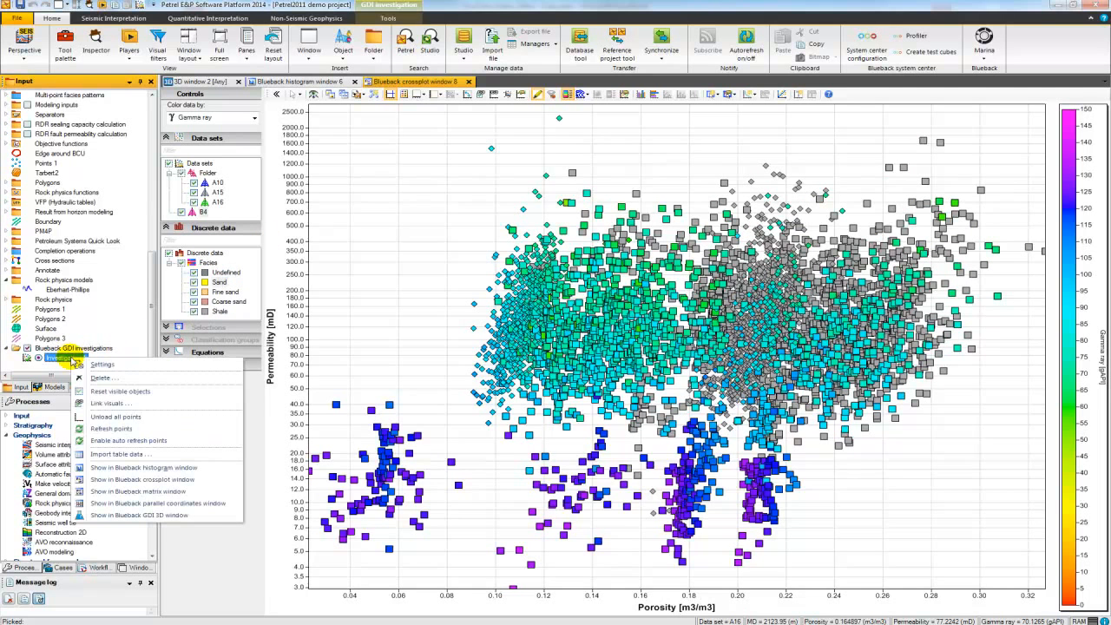
pyautogui.click(167, 492)
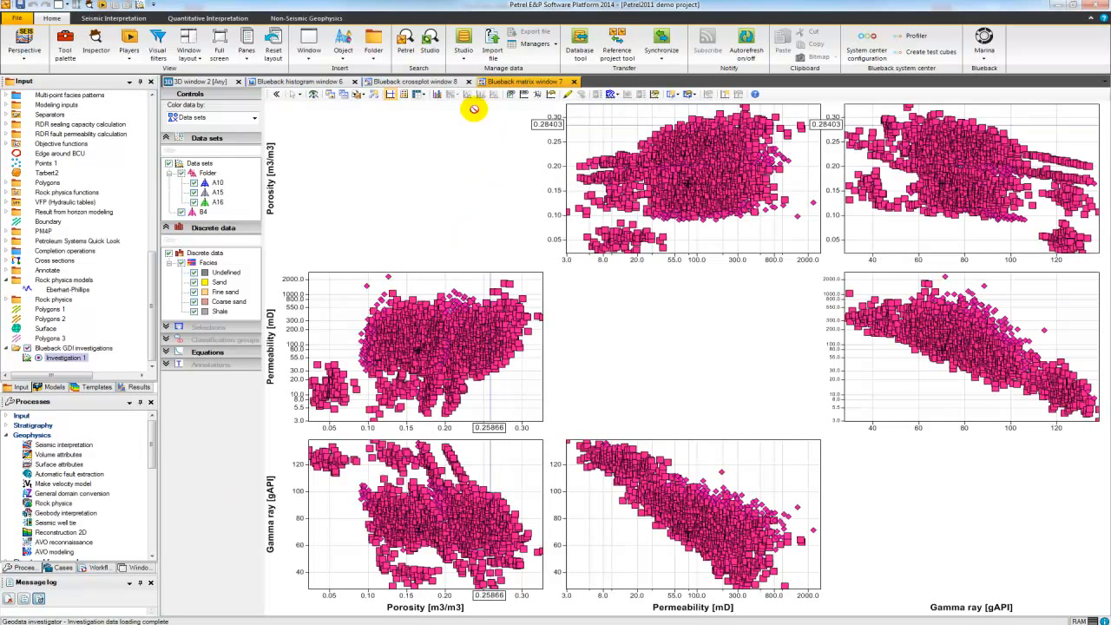
pyautogui.click(437, 95)
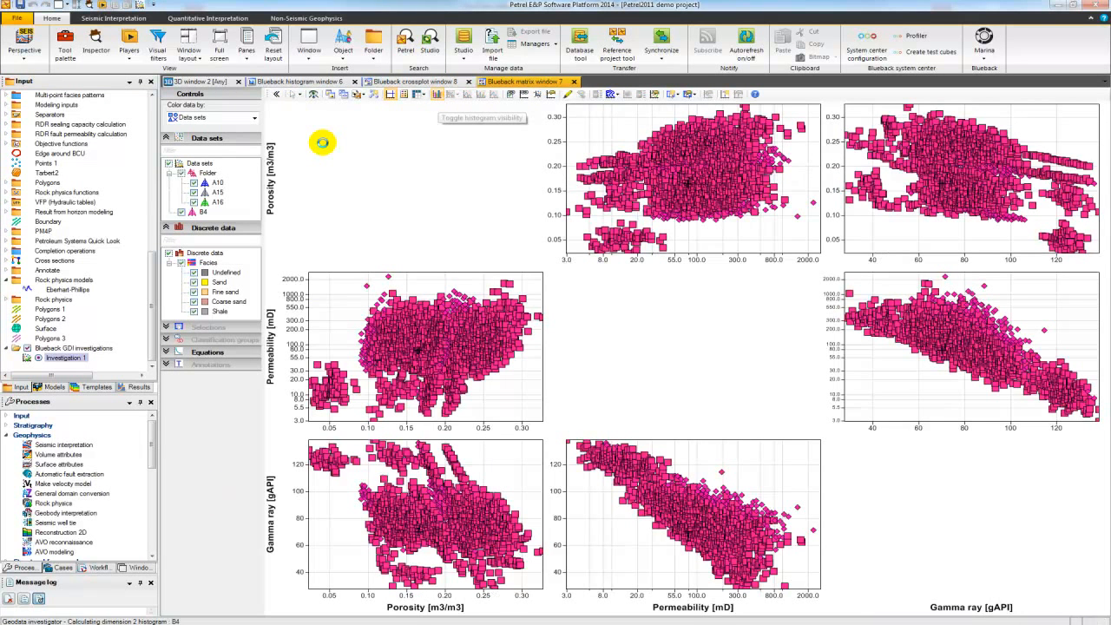
# Step: Color the matrix plots by Permeability and hide the B4 data set
pyautogui.click(236, 119)
pyautogui.click(229, 142)
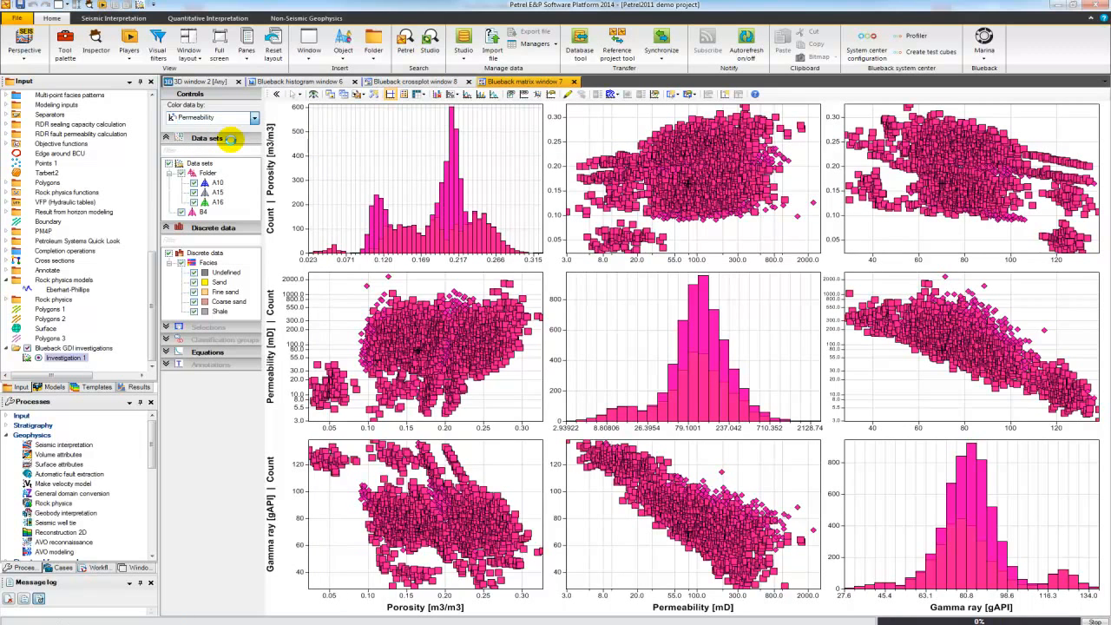
pyautogui.click(181, 212)
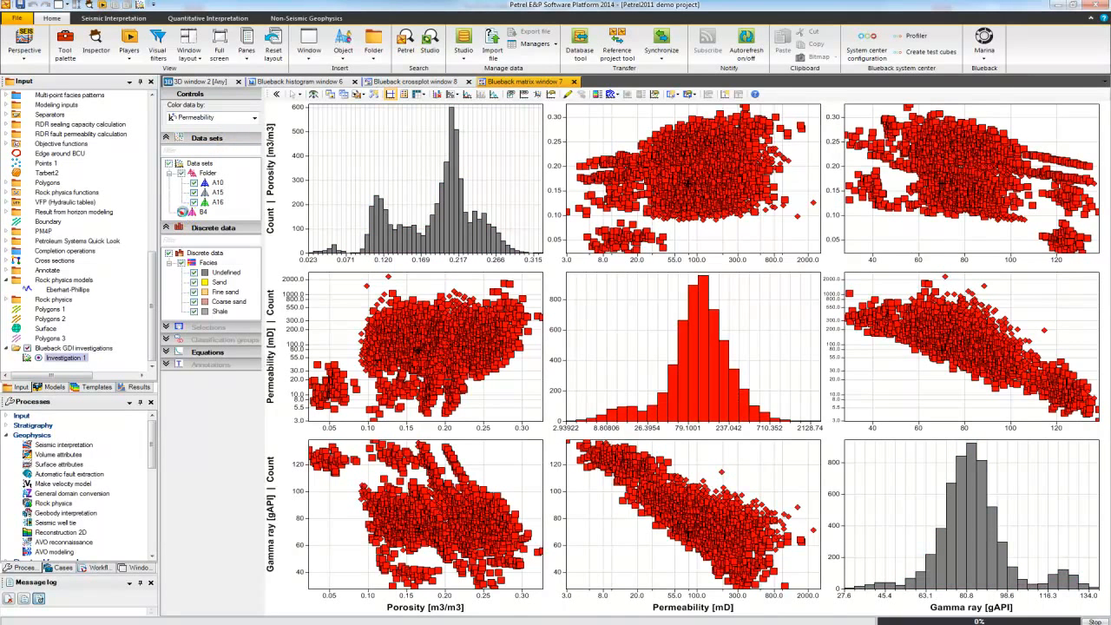
# Step: Color the matrix plots by Gamma ray and display the points color scale
pyautogui.click(223, 121)
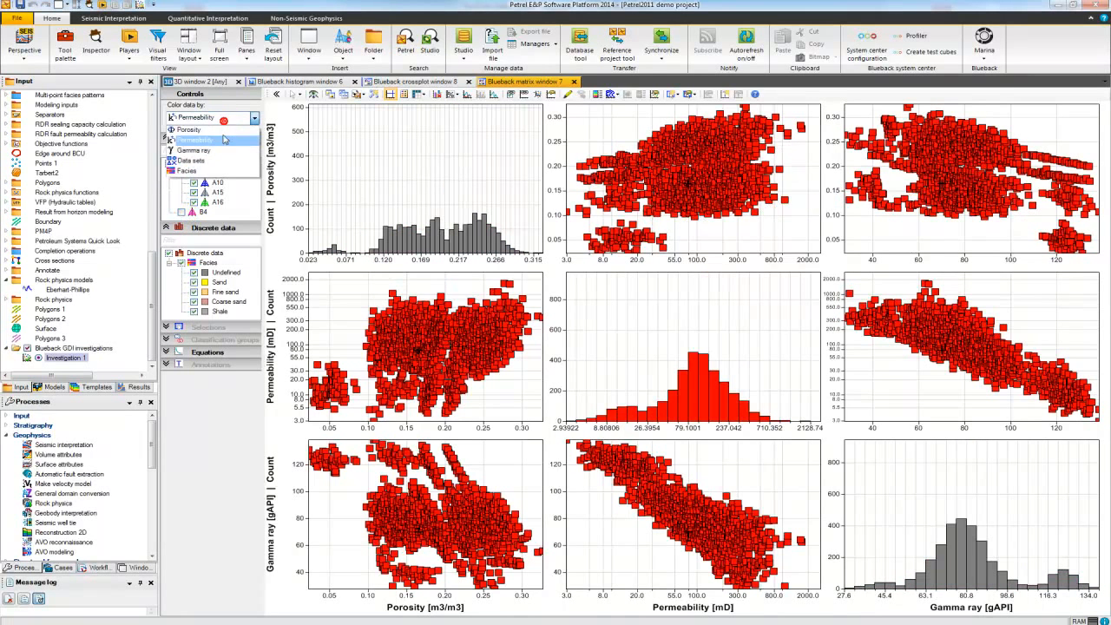
pyautogui.click(213, 151)
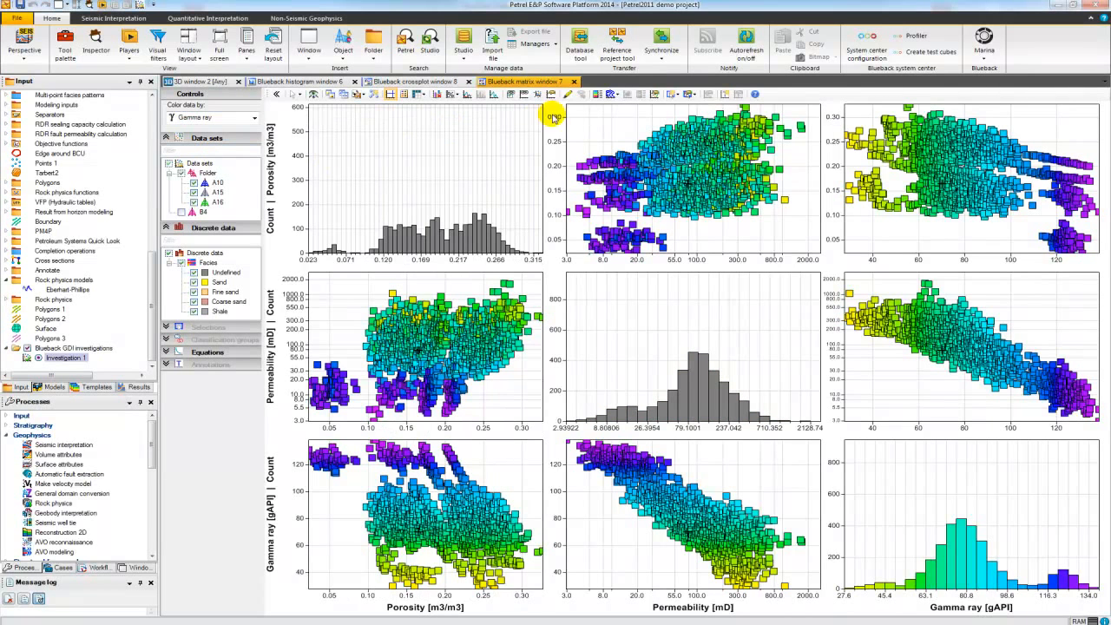
pyautogui.click(596, 96)
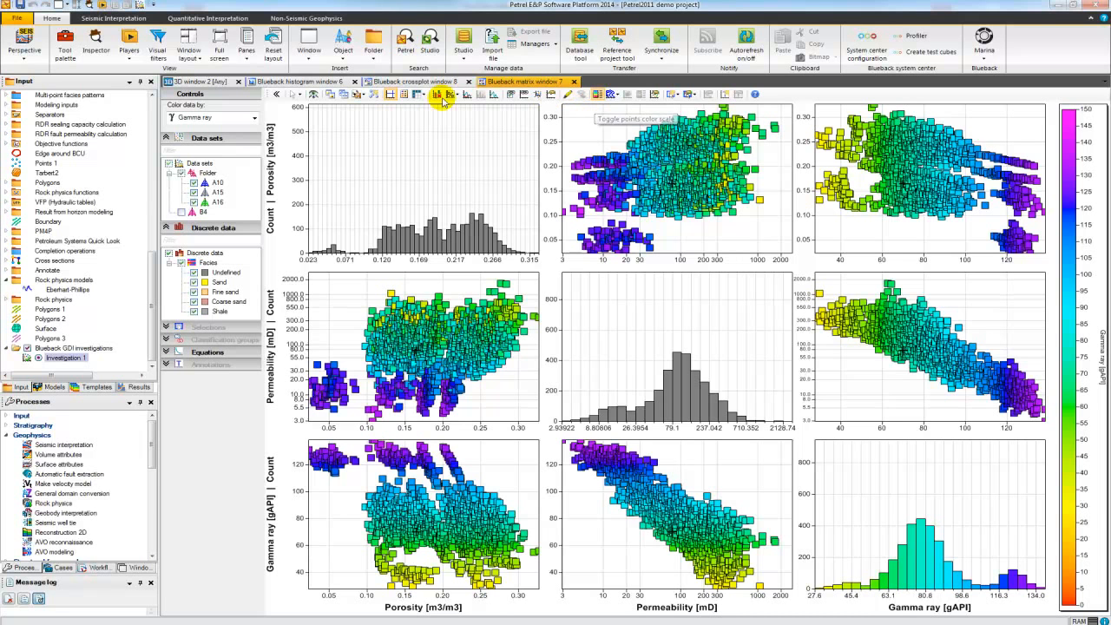
# Step: Color the matrix plots by Facies and display the legend
pyautogui.click(254, 117)
pyautogui.click(212, 171)
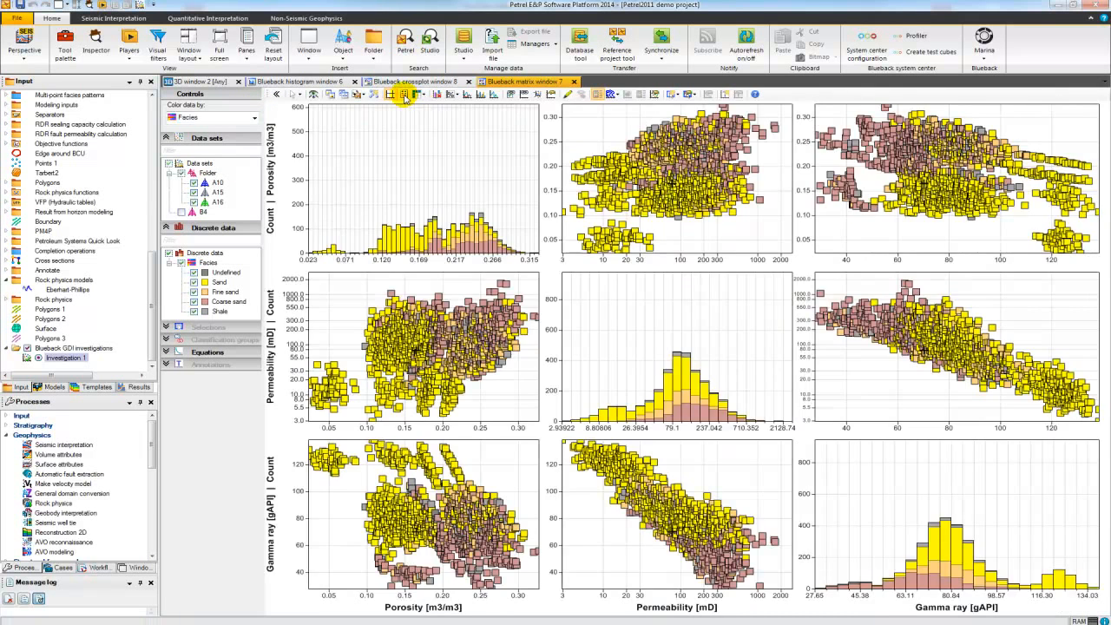
pyautogui.click(405, 95)
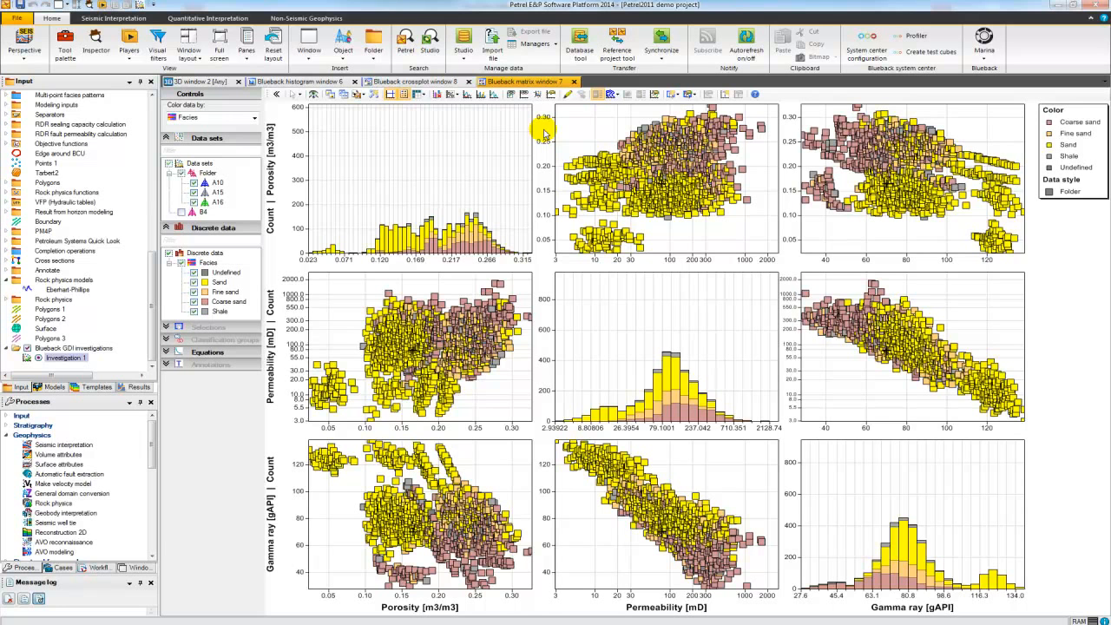
# Step: Copy the matrix window to the clipboard as EMF, switch to PowerPoint and paste it onto the "You deserve it" slide
pyautogui.click(344, 97)
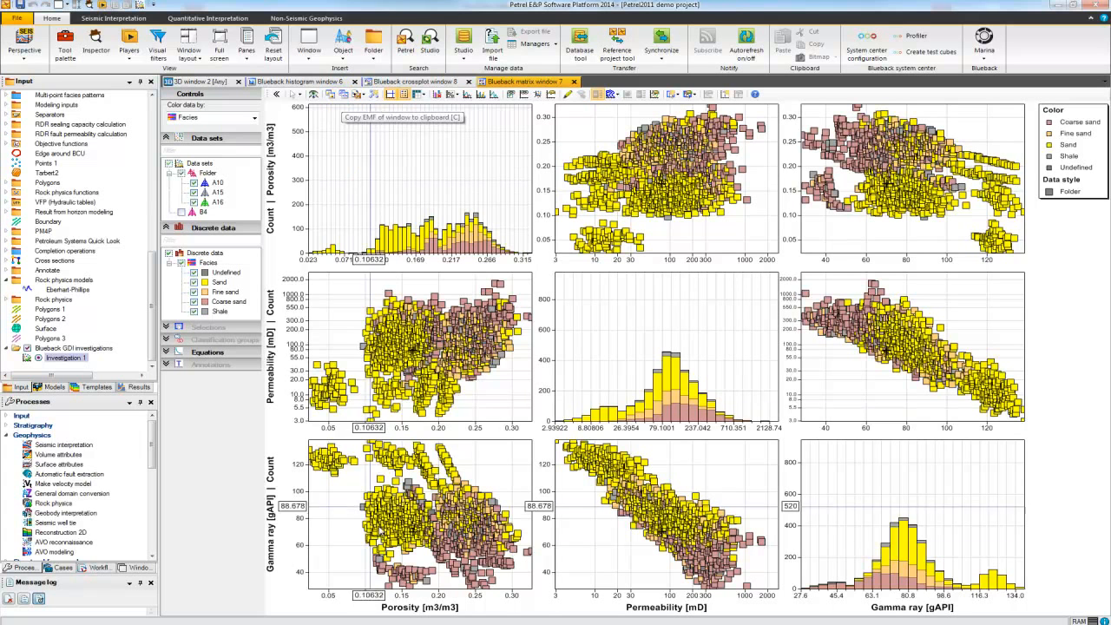
pyautogui.moveTo(382, 612)
pyautogui.click(315, 574)
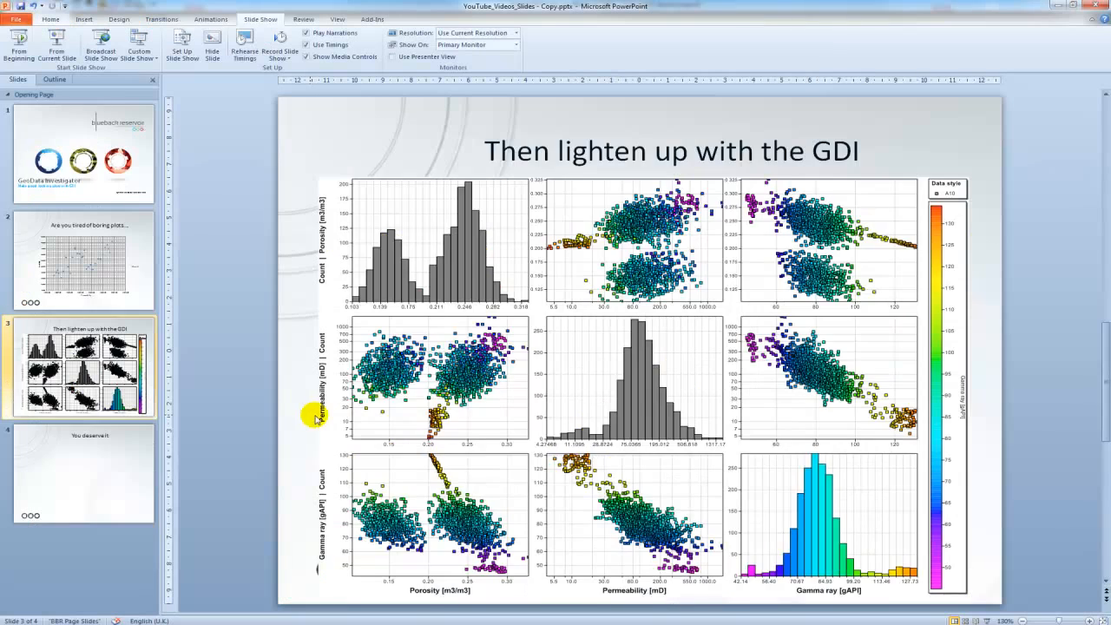
pyautogui.scroll(-3, 364, 373)
pyautogui.rightClick(427, 327)
pyautogui.click(475, 371)
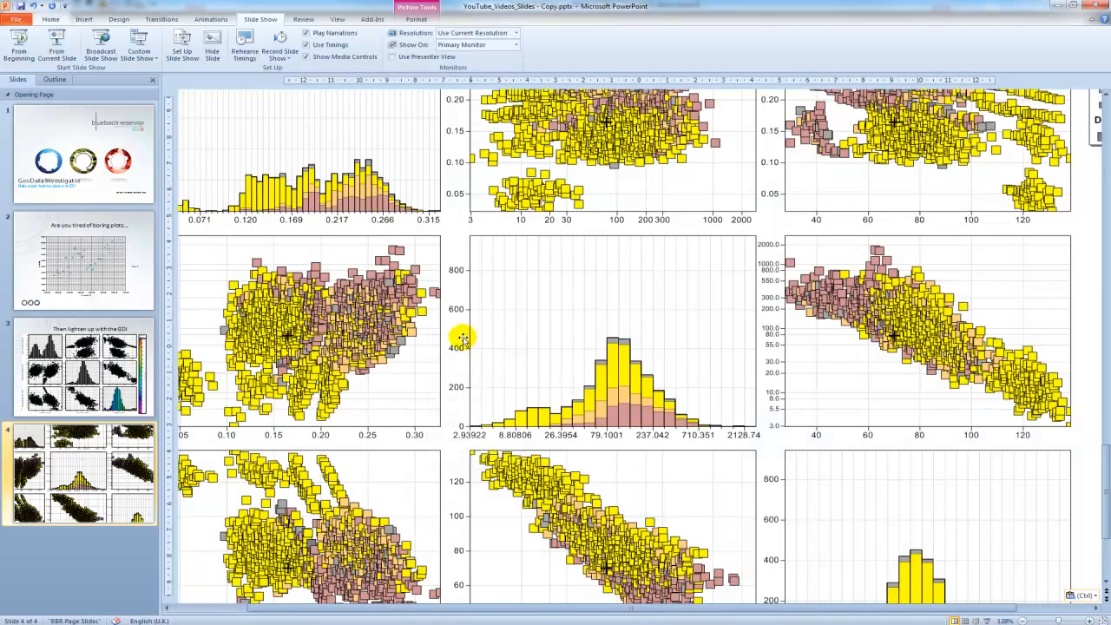
# Step: Scale down and reposition the pasted matrix picture so it fits on the slide beneath the "You deserve it" title
pyautogui.moveTo(346, 193); pyautogui.dragTo(490, 321)
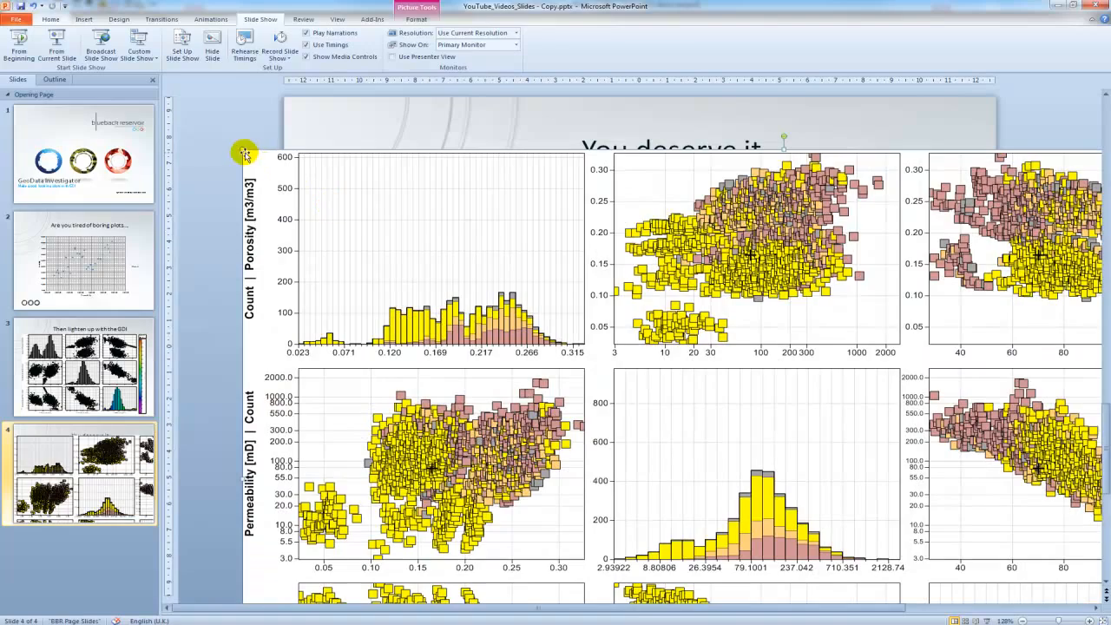
pyautogui.moveTo(242, 150); pyautogui.dragTo(818, 461)
pyautogui.moveTo(935, 528); pyautogui.dragTo(527, 245)
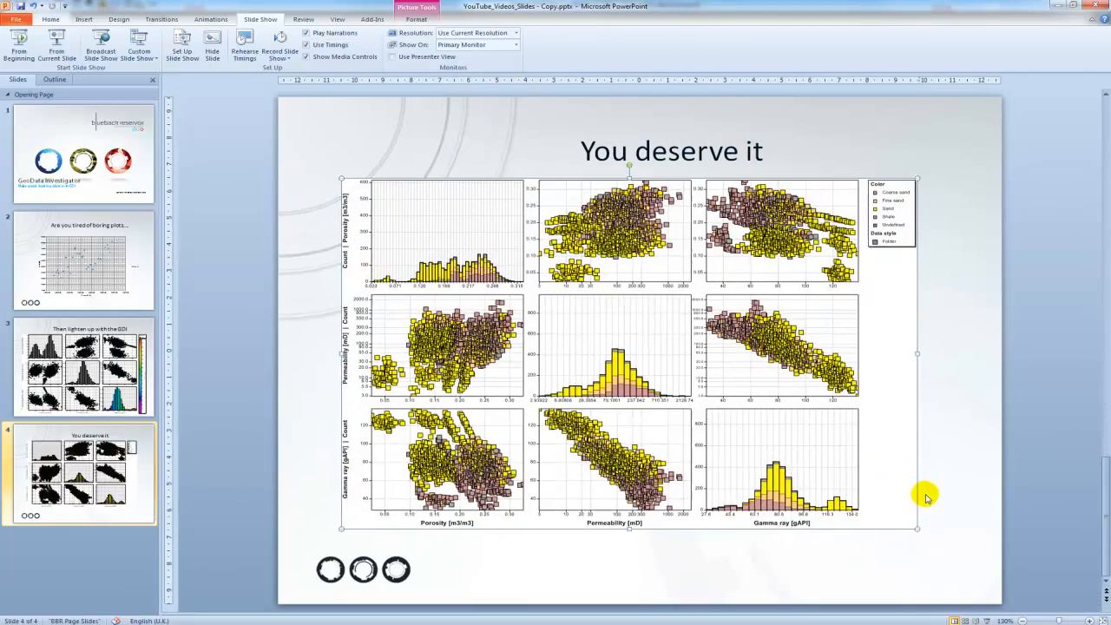
pyautogui.moveTo(917, 527); pyautogui.dragTo(959, 554)
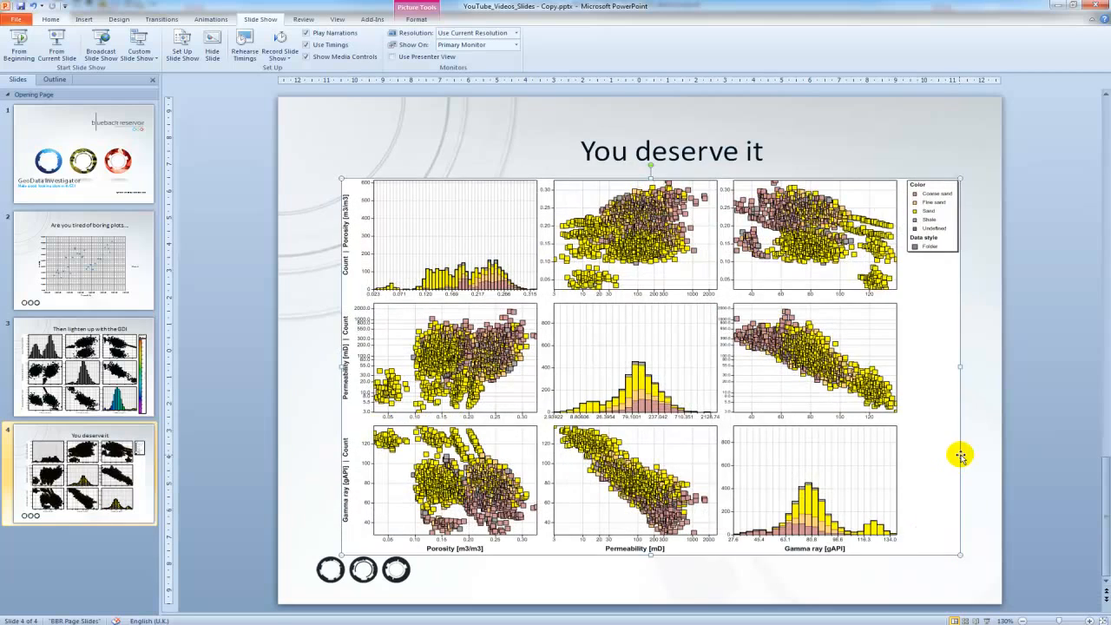
pyautogui.moveTo(904, 413); pyautogui.dragTo(919, 407)
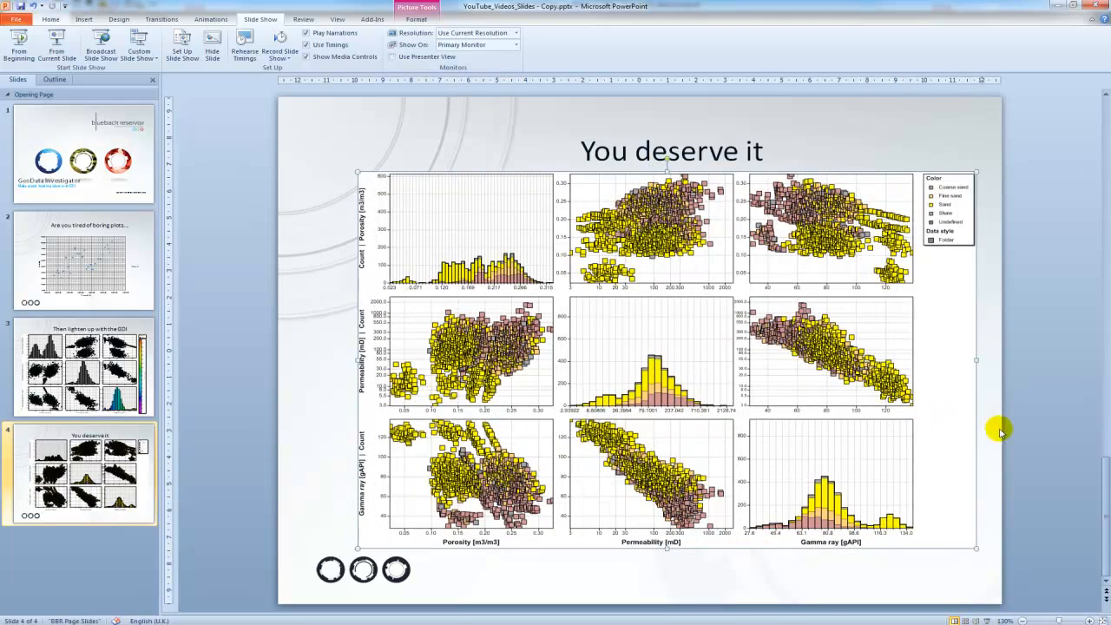
pyautogui.click(992, 431)
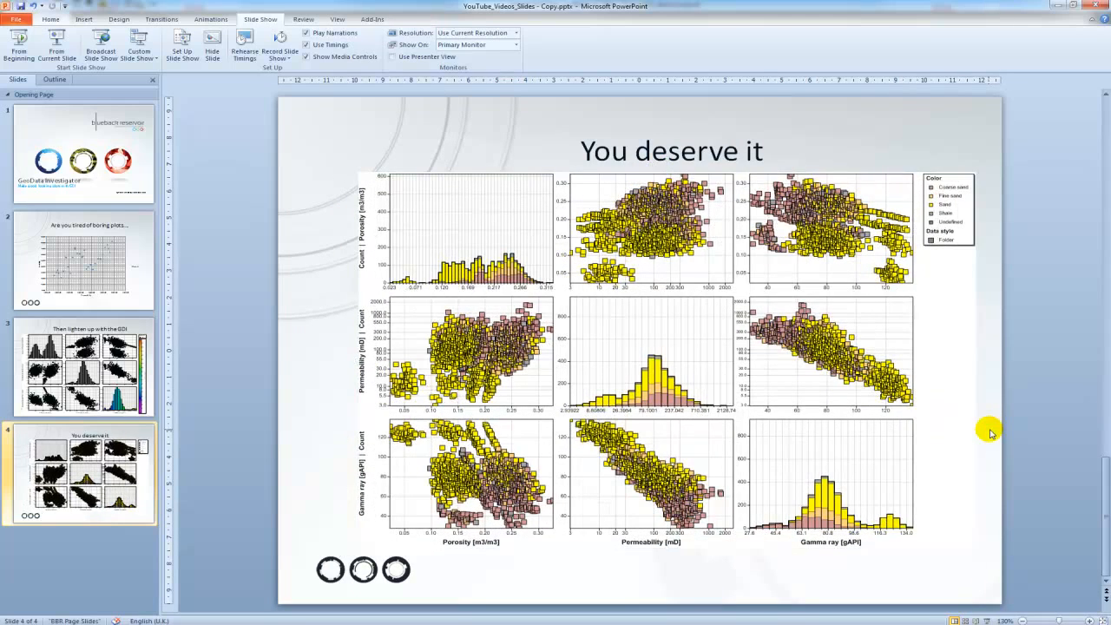